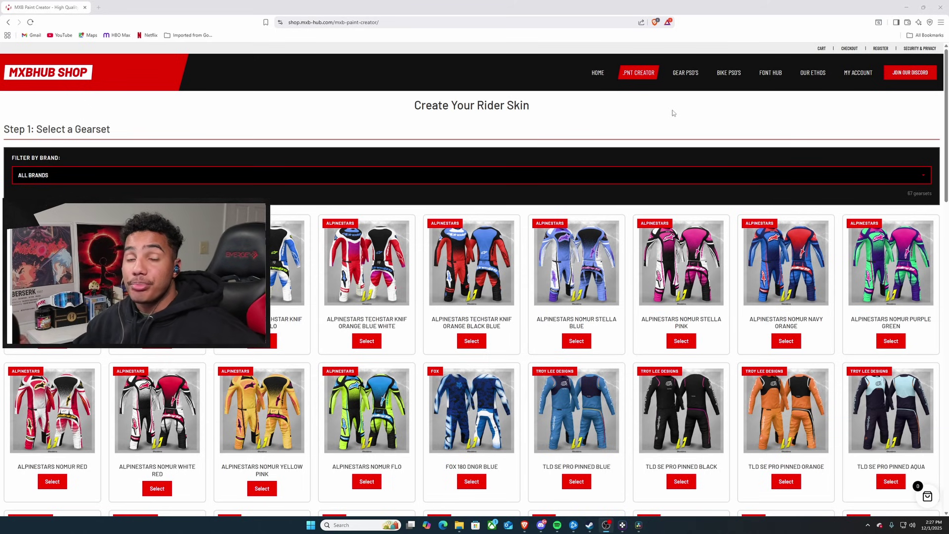
Scroll the gearset grid down to FOX 180 COLLECT PINK and select it for customization.
{"action": "scroll", "coordinate": [679, 228], "scroll_direction": "down", "scroll_amount": 1}
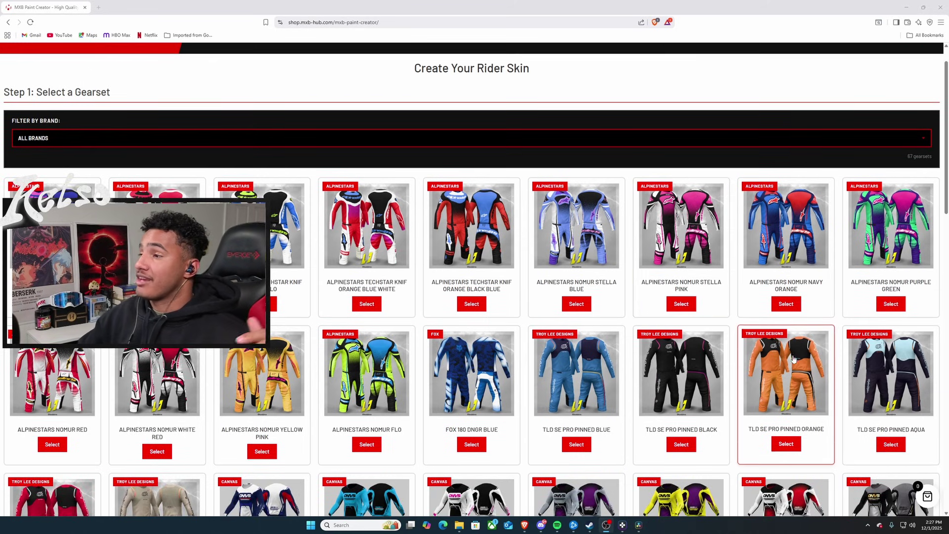
{"action": "scroll", "coordinate": [805, 373], "scroll_direction": "down", "scroll_amount": 3}
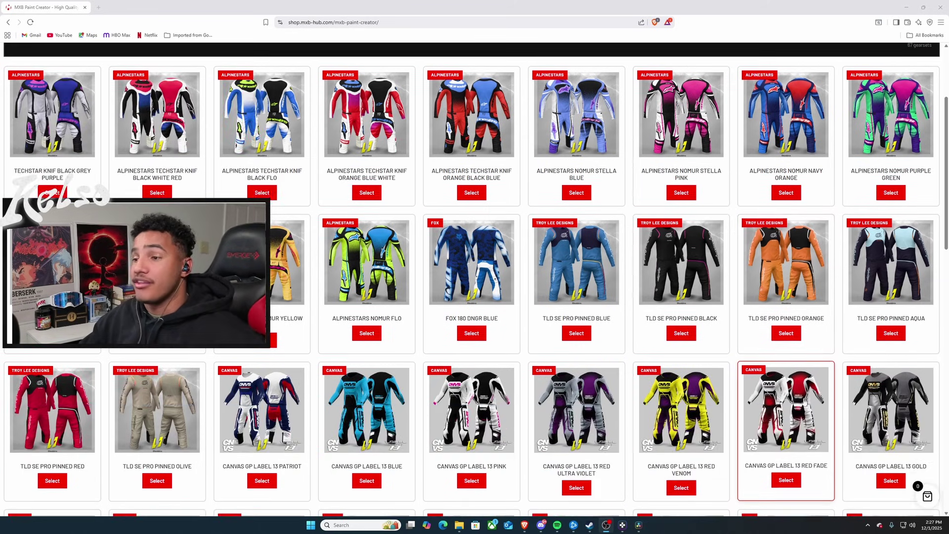
{"action": "scroll", "coordinate": [747, 425], "scroll_direction": "down", "scroll_amount": 2}
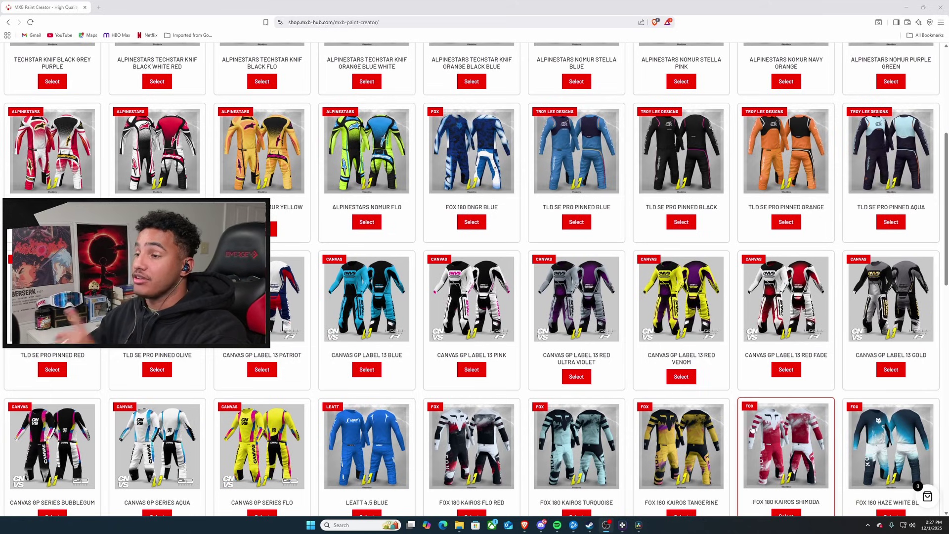
{"action": "scroll", "coordinate": [750, 433], "scroll_direction": "down", "scroll_amount": 1}
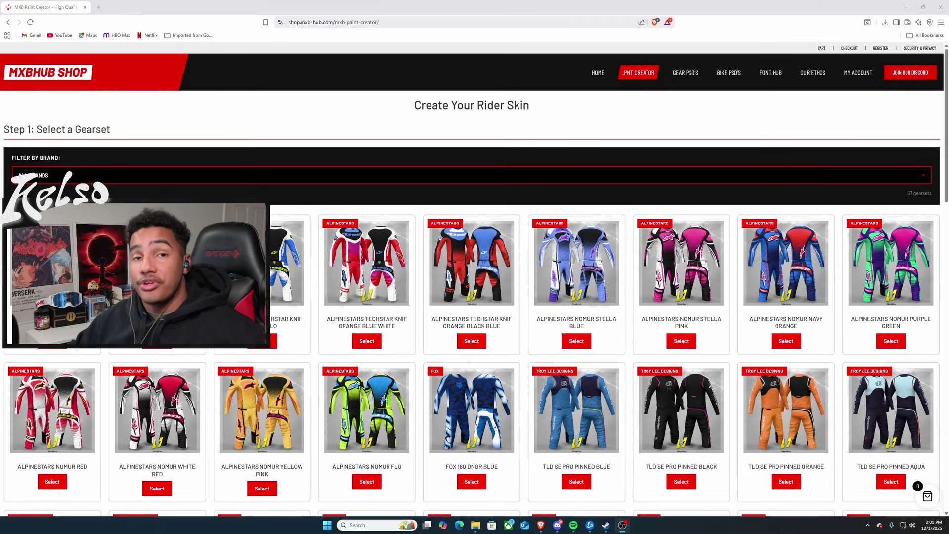
{"action": "scroll", "coordinate": [692, 410], "scroll_direction": "down", "scroll_amount": 2}
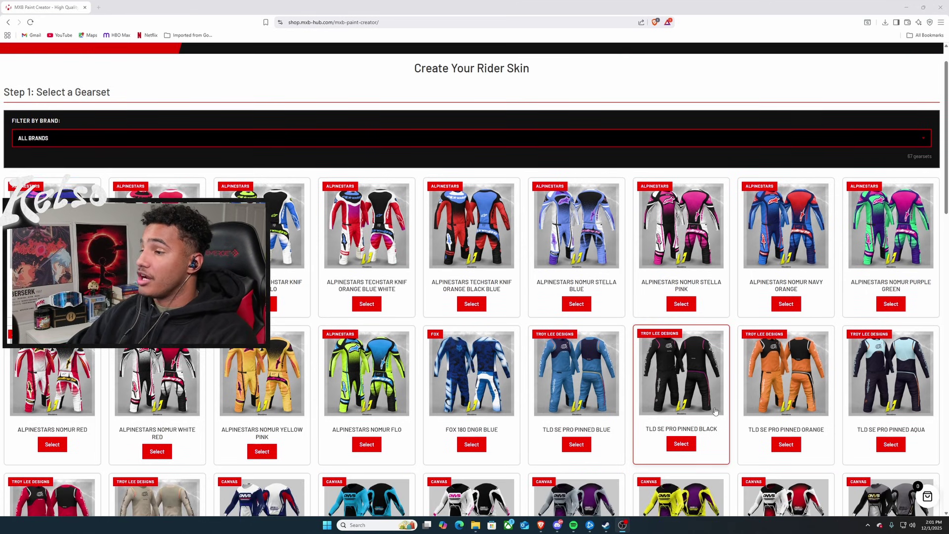
{"action": "scroll", "coordinate": [749, 442], "scroll_direction": "down", "scroll_amount": 2}
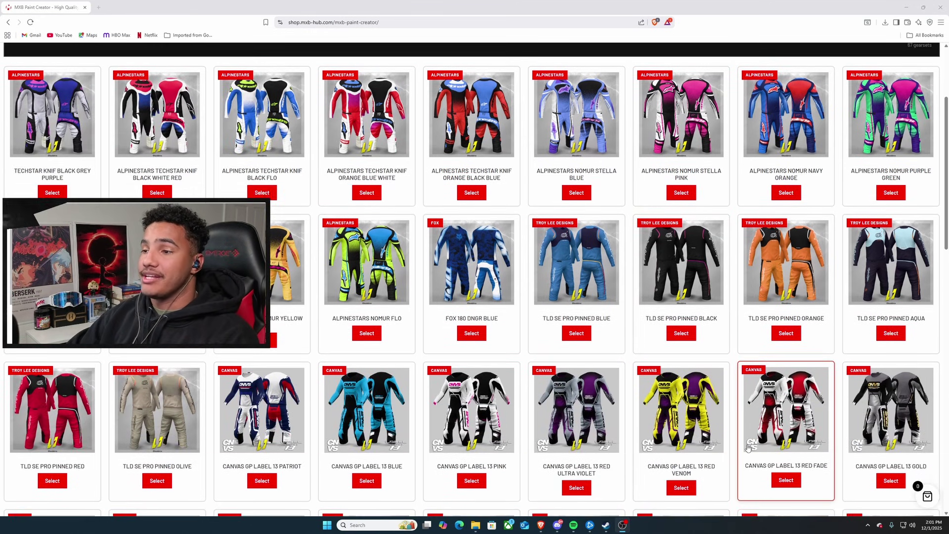
{"action": "scroll", "coordinate": [749, 450], "scroll_direction": "down", "scroll_amount": 2}
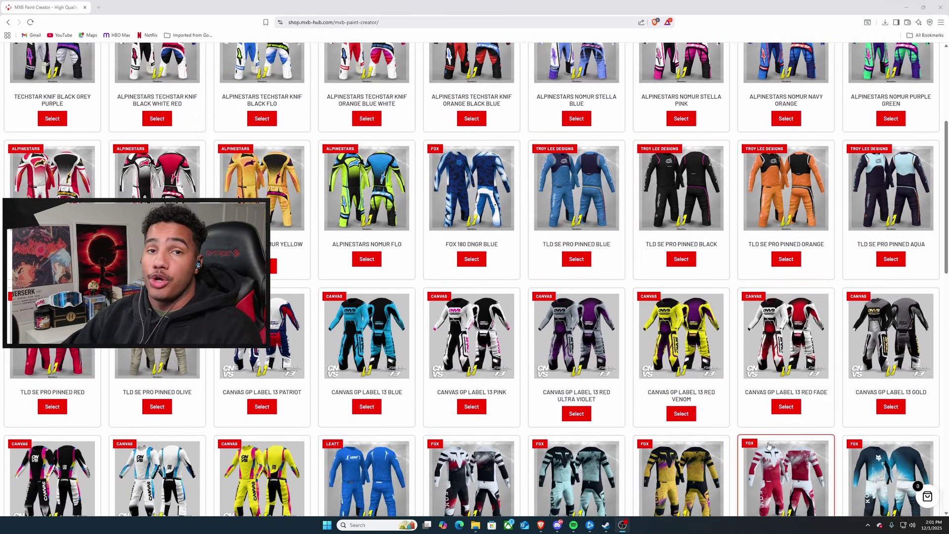
{"action": "scroll", "coordinate": [771, 447], "scroll_direction": "down", "scroll_amount": 4}
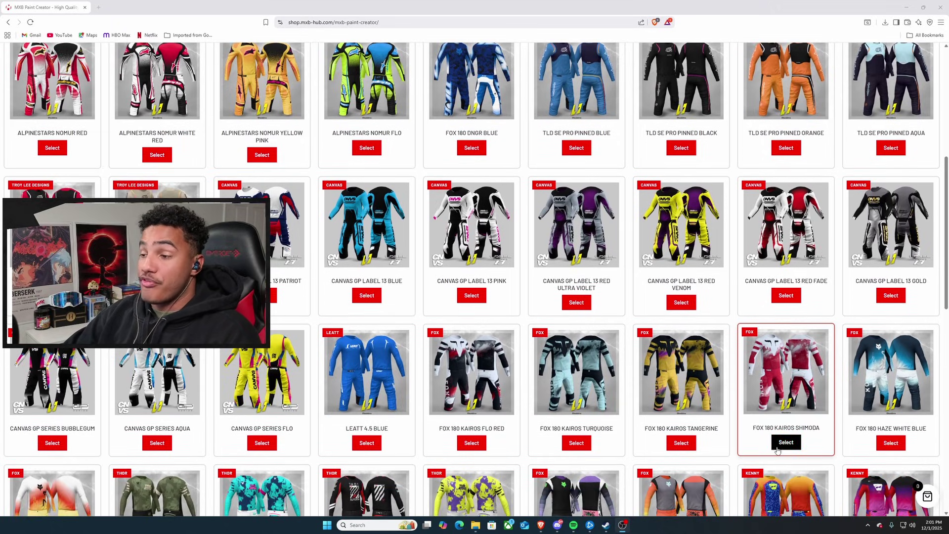
{"action": "scroll", "coordinate": [777, 452], "scroll_direction": "down", "scroll_amount": 4}
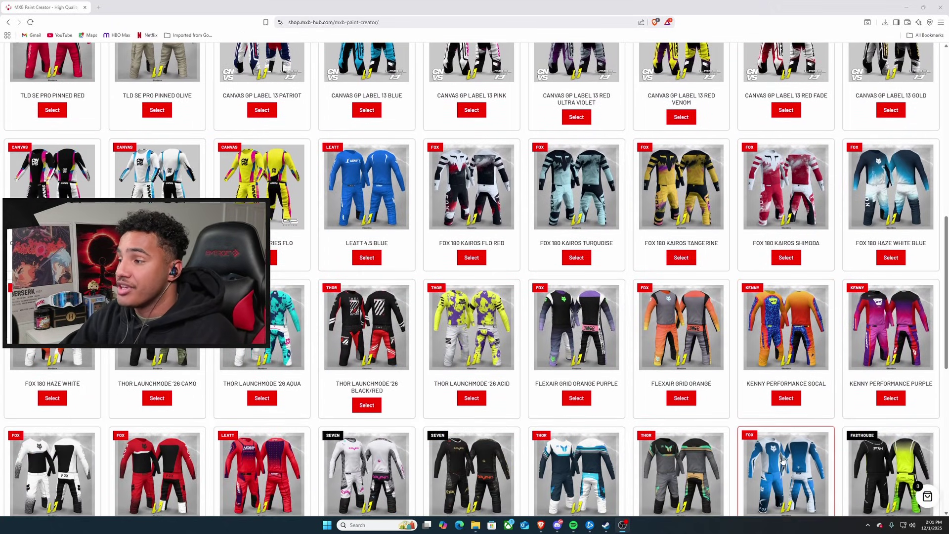
{"action": "scroll", "coordinate": [781, 460], "scroll_direction": "down", "scroll_amount": 5}
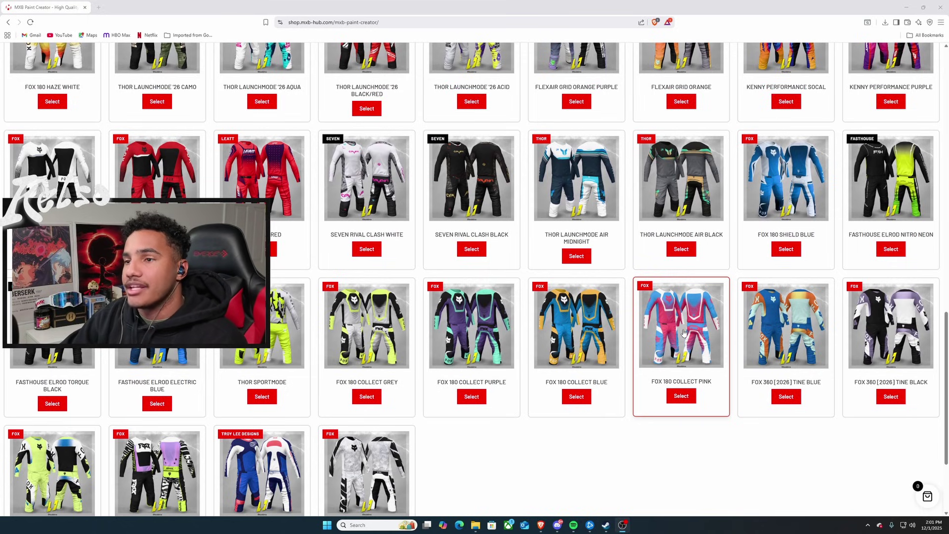
{"action": "scroll", "coordinate": [684, 332], "scroll_direction": "down", "scroll_amount": 1}
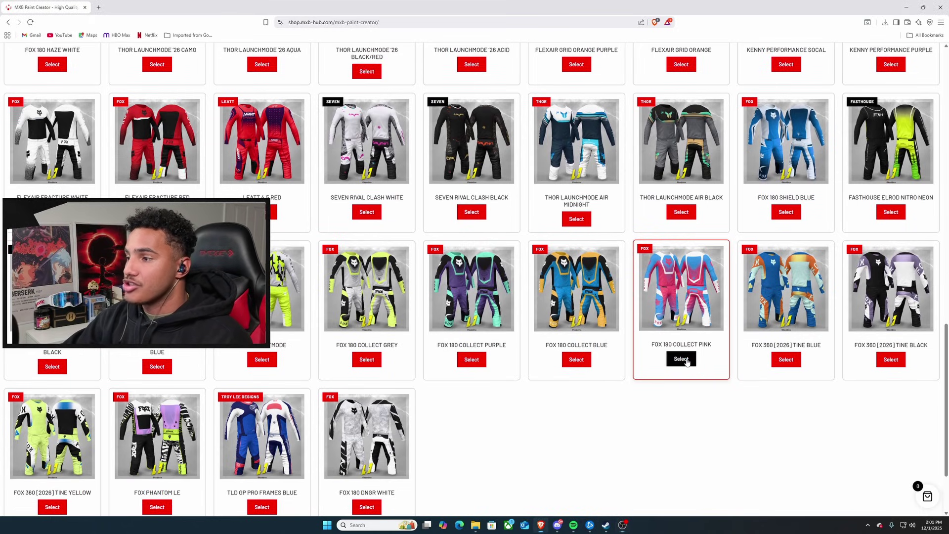
{"action": "left_click", "coordinate": [689, 360]}
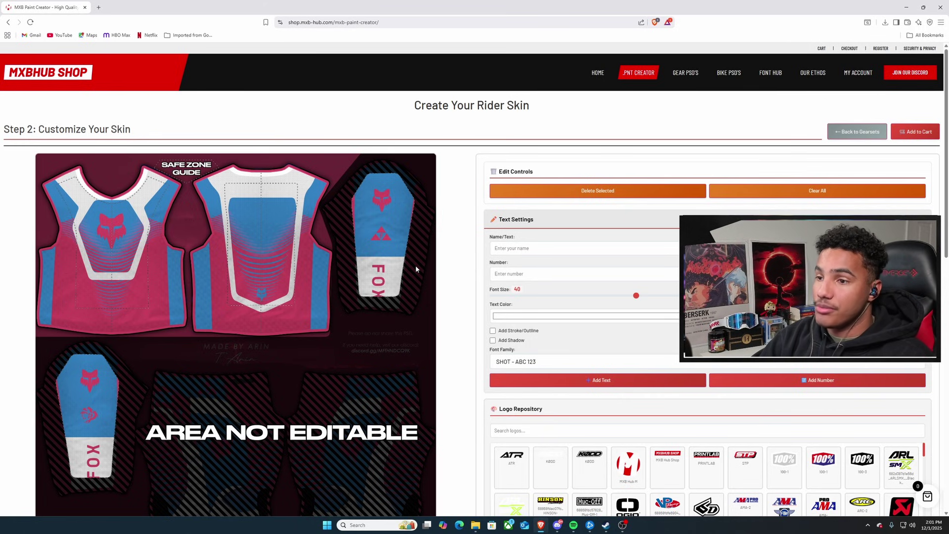
Add the text KELSO to the jersey front and shrink it to fit across the chest.
{"action": "scroll", "coordinate": [377, 345], "scroll_direction": "down", "scroll_amount": 1}
{"action": "scroll", "coordinate": [376, 349], "scroll_direction": "down", "scroll_amount": 2}
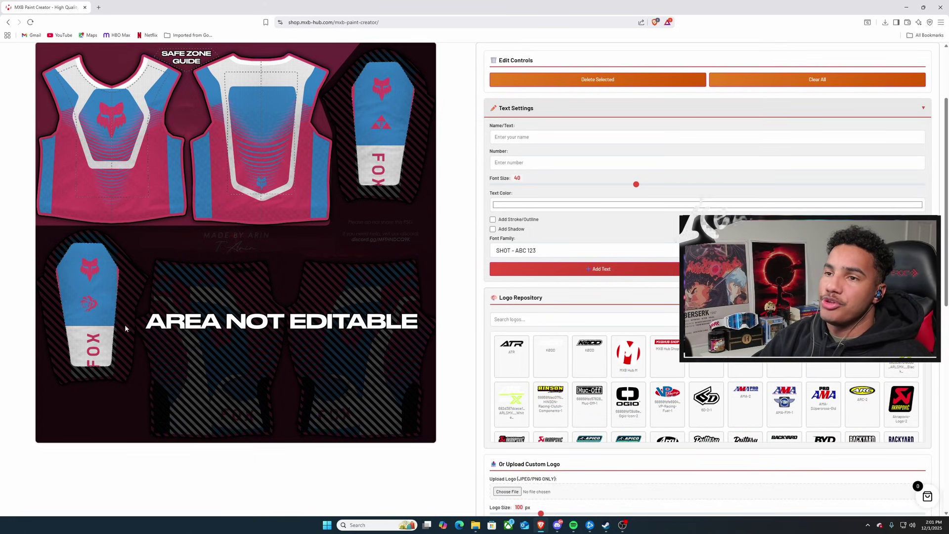
{"action": "scroll", "coordinate": [211, 158], "scroll_direction": "up", "scroll_amount": 2}
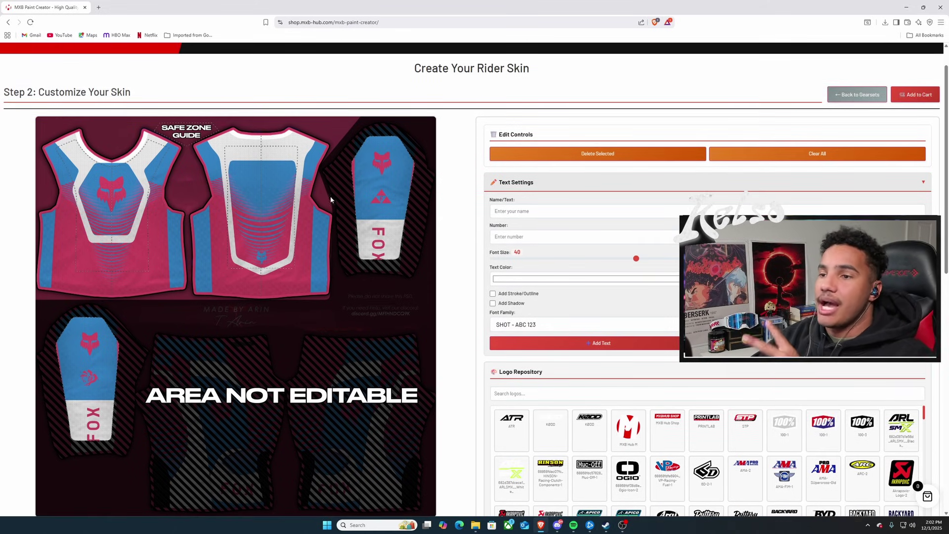
{"action": "left_click", "coordinate": [560, 211]}
{"action": "type", "text": "Kel"}
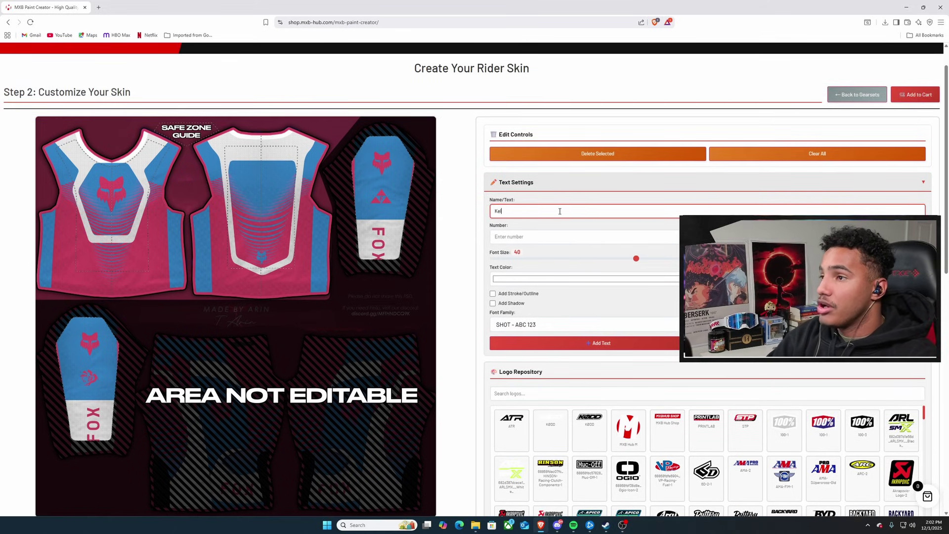
{"action": "type", "text": "so"}
{"action": "key", "text": "BackSpace"}
{"action": "type", "text": "ELSO"}
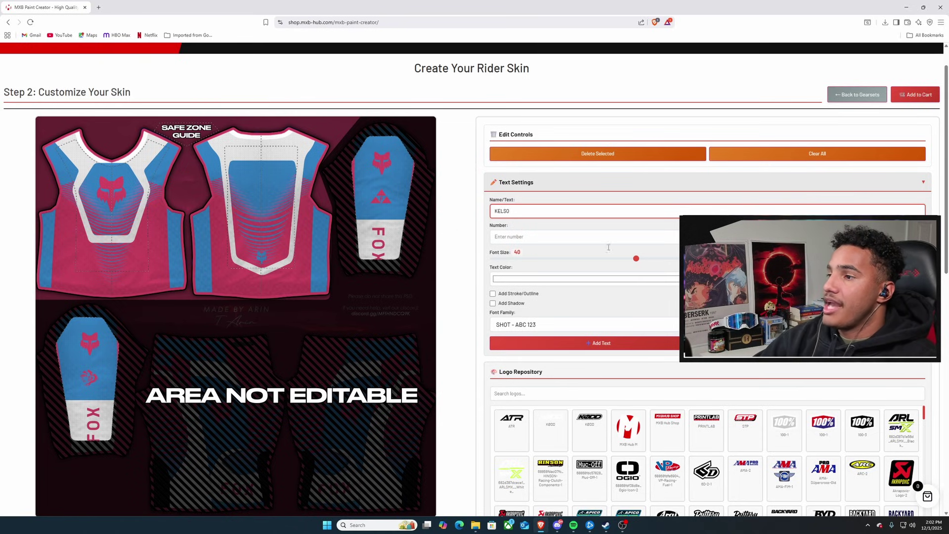
{"action": "left_click", "coordinate": [601, 343]}
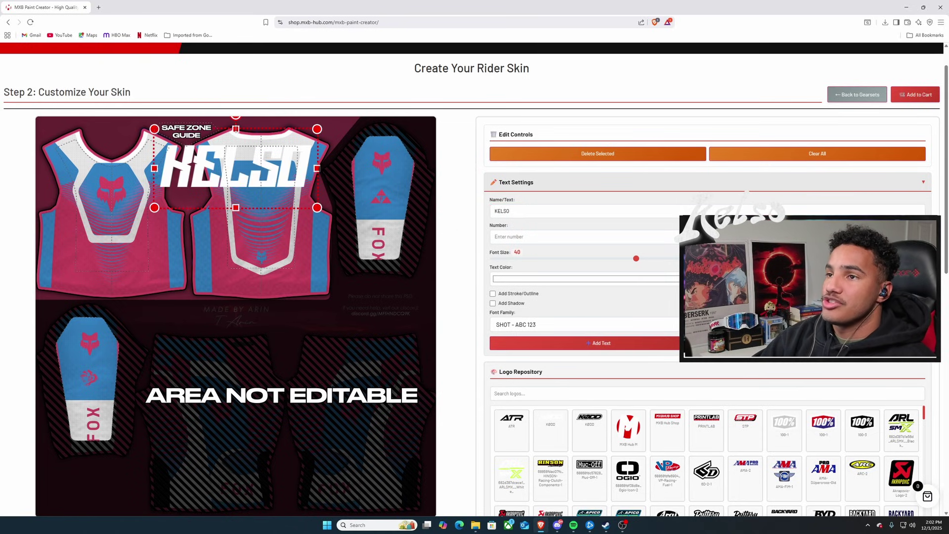
{"action": "left_click_drag", "start_coordinate": [154, 129], "coordinate": [248, 157]}
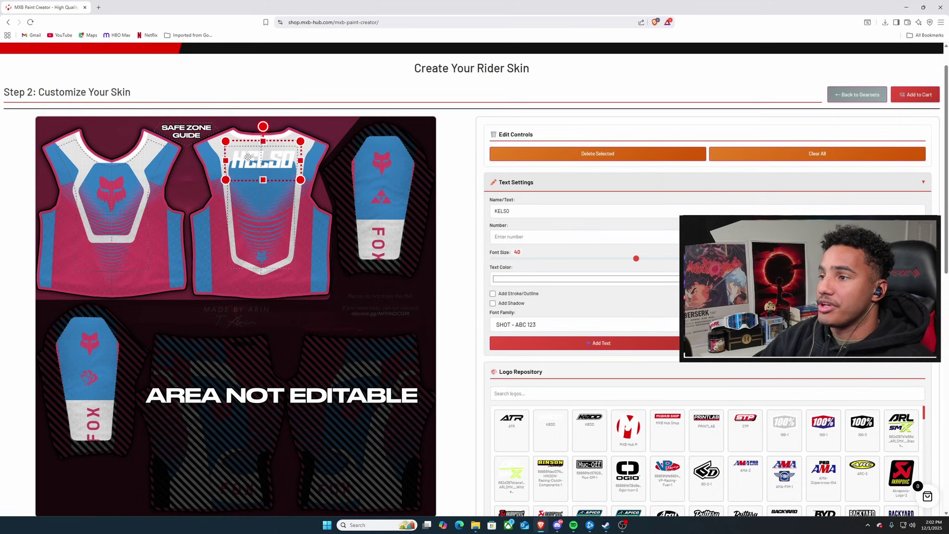
Try the U.S. ARMY, RACE, PRO and SHIFT fonts on KELSO, settling on U.S. ARMY.
{"action": "left_click", "coordinate": [540, 325]}
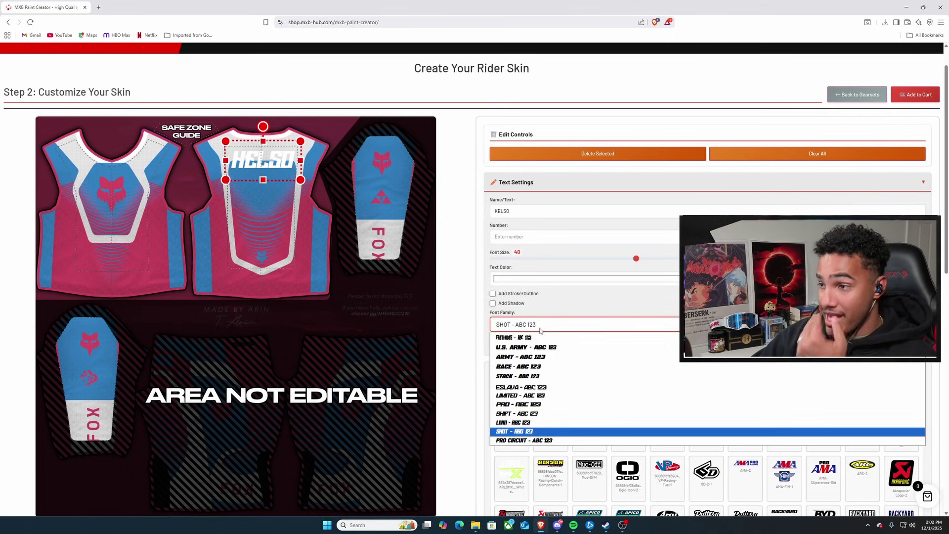
{"action": "left_click", "coordinate": [541, 347]}
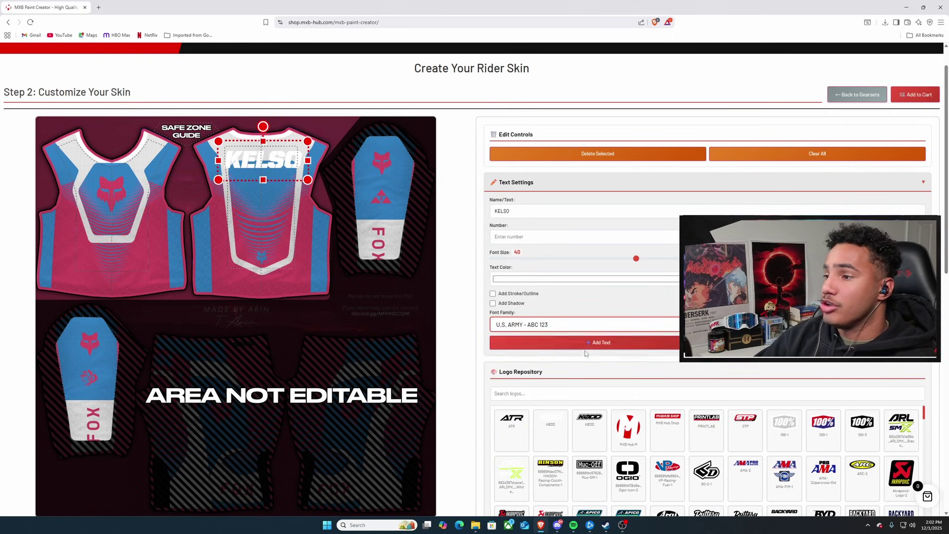
{"action": "left_click", "coordinate": [546, 326]}
{"action": "left_click", "coordinate": [537, 367]}
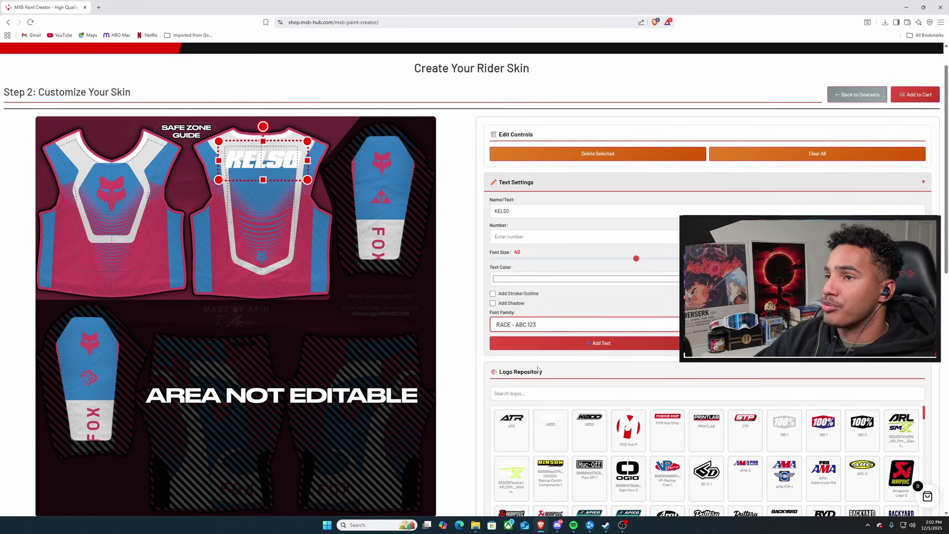
{"action": "left_click", "coordinate": [538, 327]}
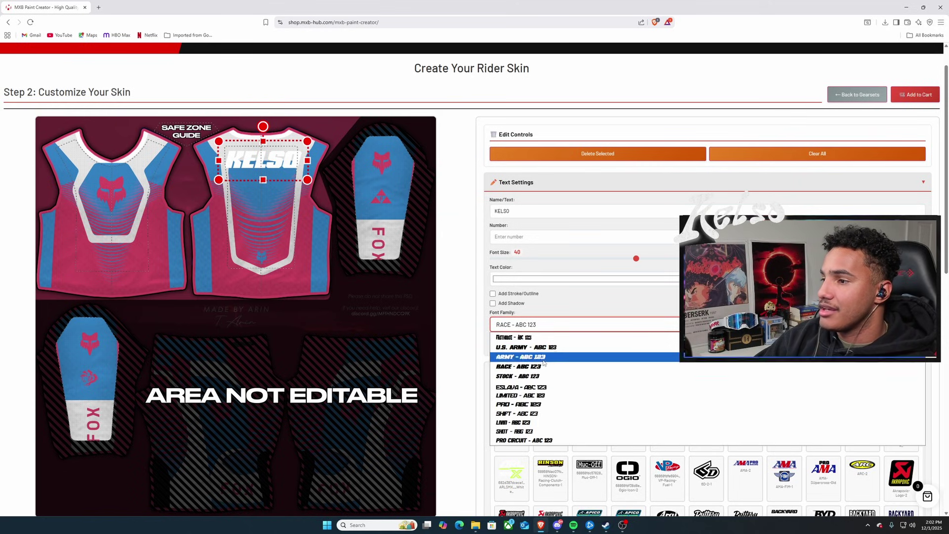
{"action": "left_click", "coordinate": [527, 407]}
{"action": "left_click", "coordinate": [538, 325]}
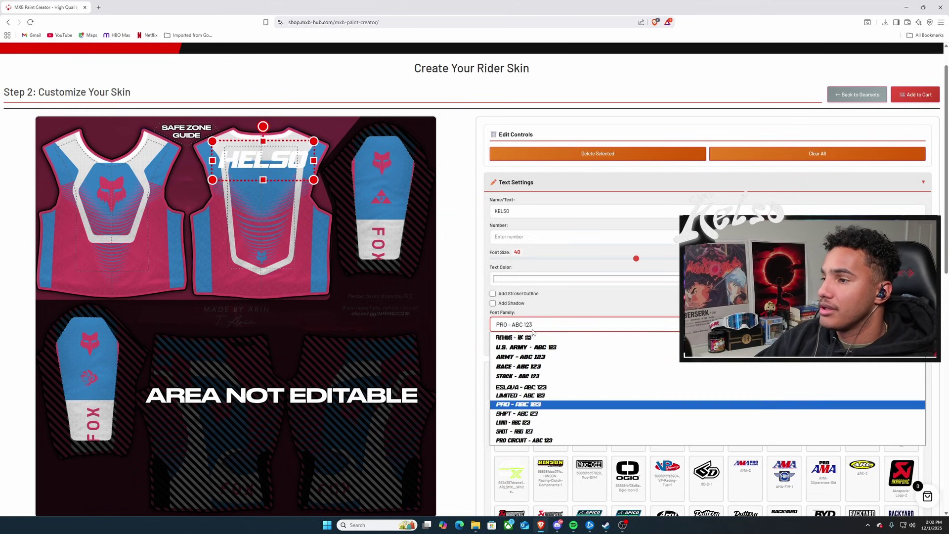
{"action": "left_click", "coordinate": [532, 414]}
{"action": "left_click", "coordinate": [533, 325]}
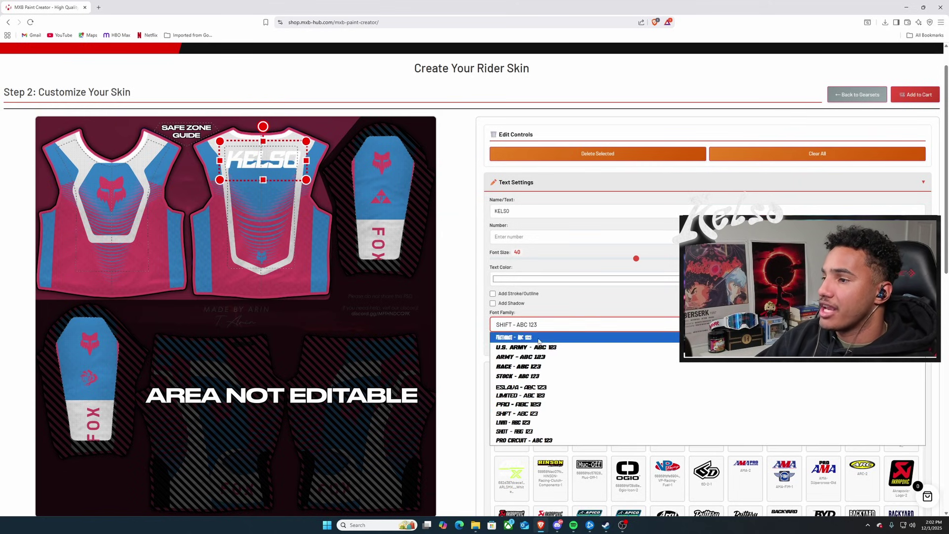
{"action": "left_click", "coordinate": [534, 347]}
Nudge KELSO slightly up, then add a black outline and a 2 px drop shadow.
{"action": "left_click", "coordinate": [274, 167]}
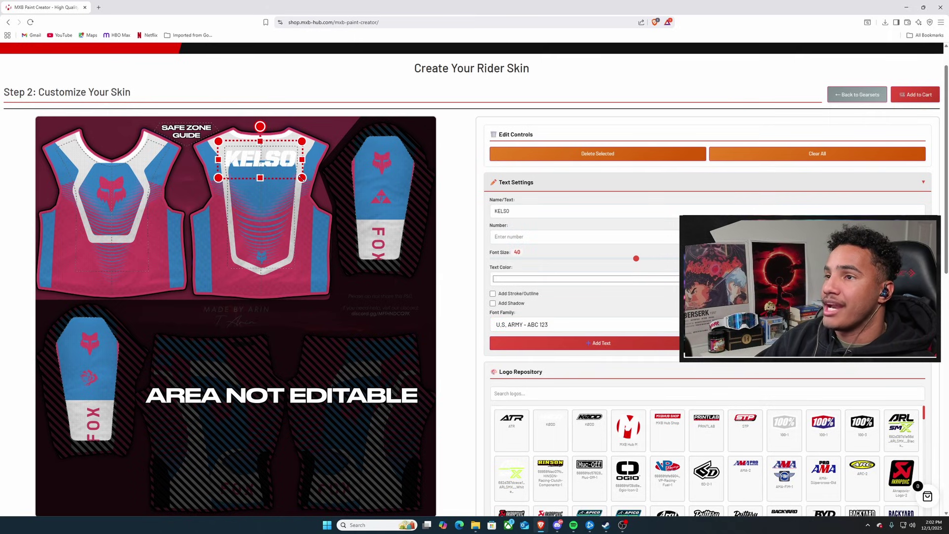
{"action": "left_click_drag", "start_coordinate": [274, 167], "coordinate": [276, 164]}
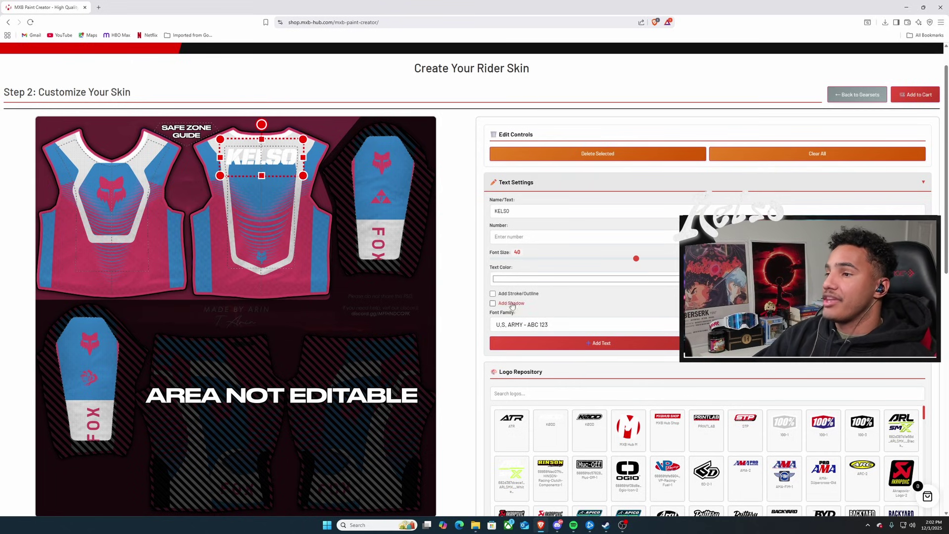
{"action": "left_click", "coordinate": [492, 293]}
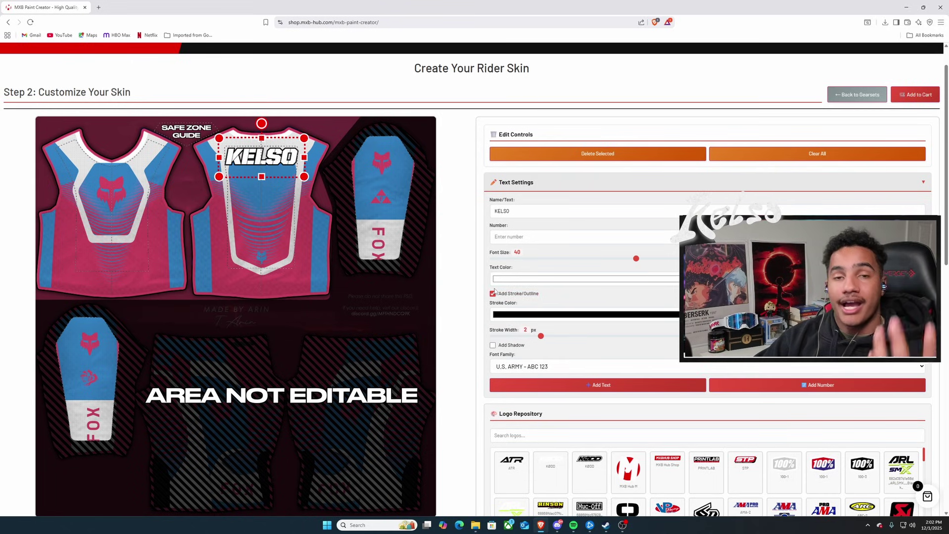
{"action": "left_click", "coordinate": [493, 345]}
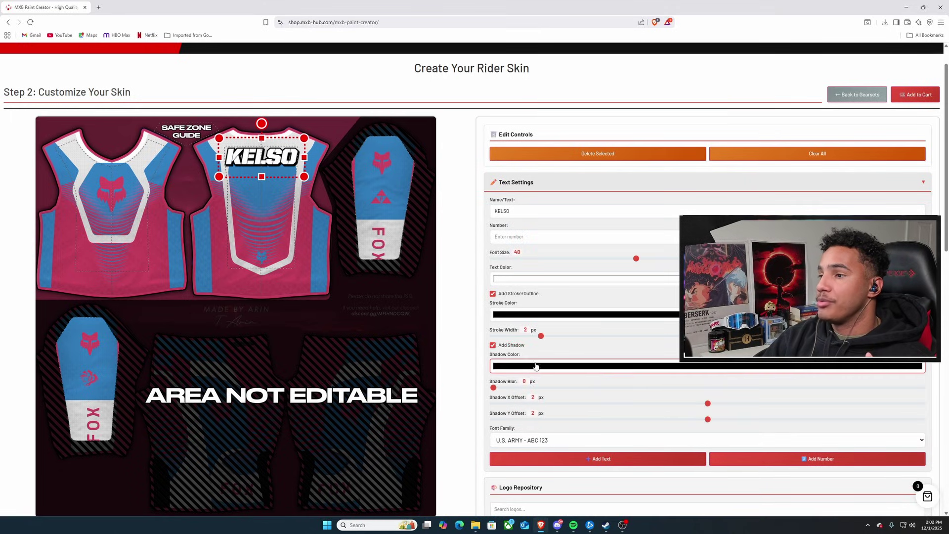
{"action": "left_click", "coordinate": [600, 403]}
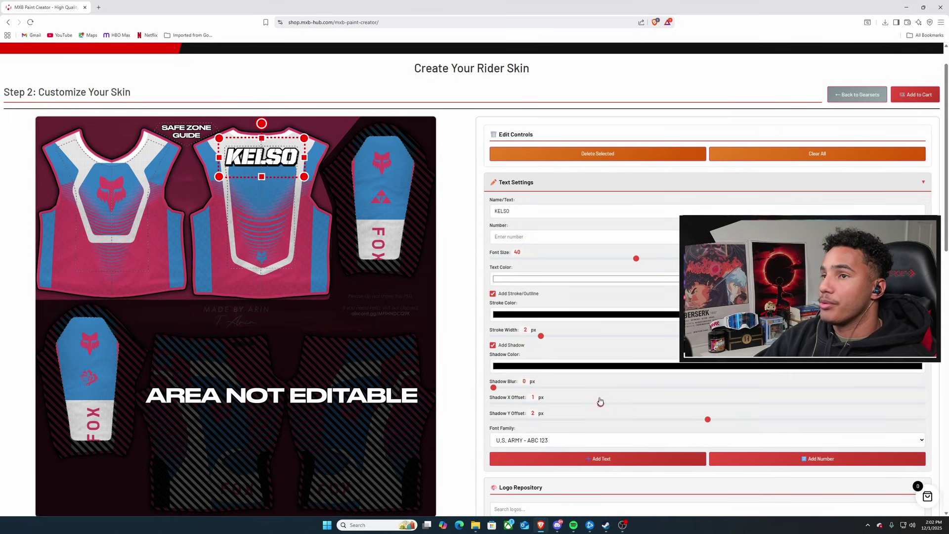
{"action": "left_click", "coordinate": [654, 398]}
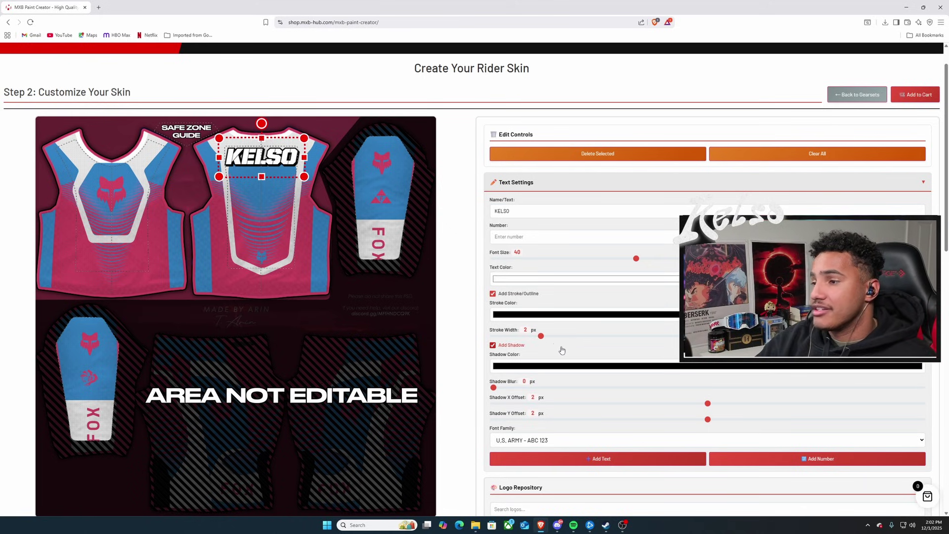
Add race number 225, then shrink and centre it just below KELSO on the chest.
{"action": "scroll", "coordinate": [544, 307], "scroll_direction": "down", "scroll_amount": 2}
{"action": "scroll", "coordinate": [519, 237], "scroll_direction": "up", "scroll_amount": 1}
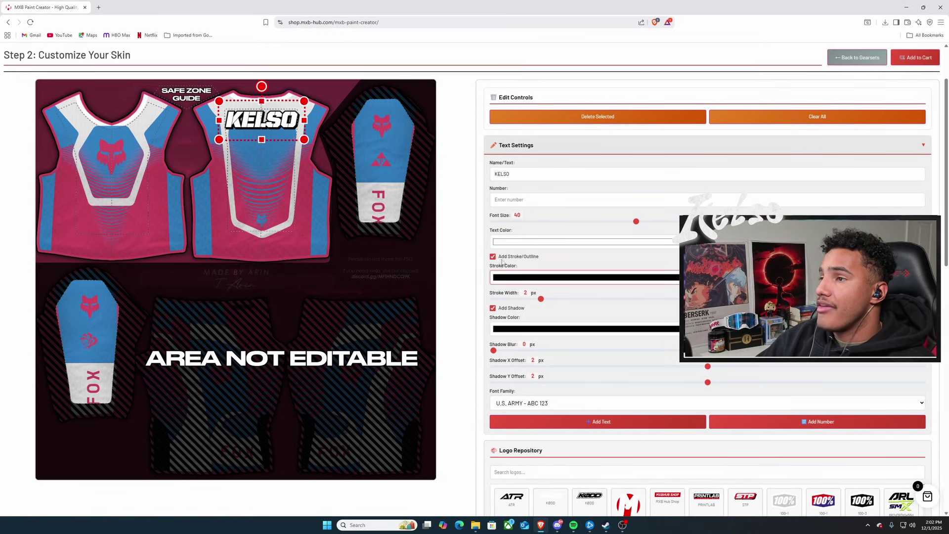
{"action": "left_click", "coordinate": [512, 198]}
{"action": "type", "text": "225"}
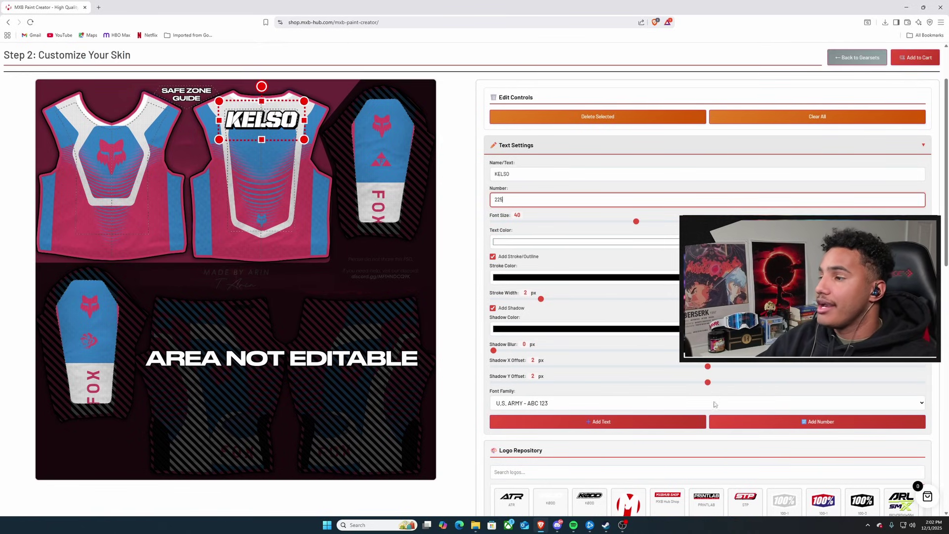
{"action": "left_click", "coordinate": [816, 421]}
{"action": "left_click_drag", "start_coordinate": [265, 139], "coordinate": [278, 156]}
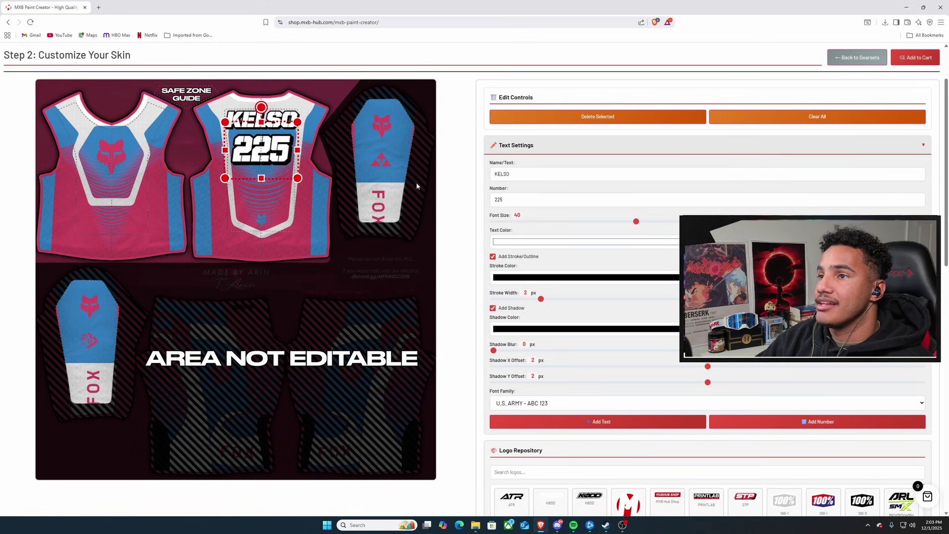
{"action": "left_click_drag", "start_coordinate": [268, 146], "coordinate": [267, 147]}
{"action": "left_click", "coordinate": [303, 208]}
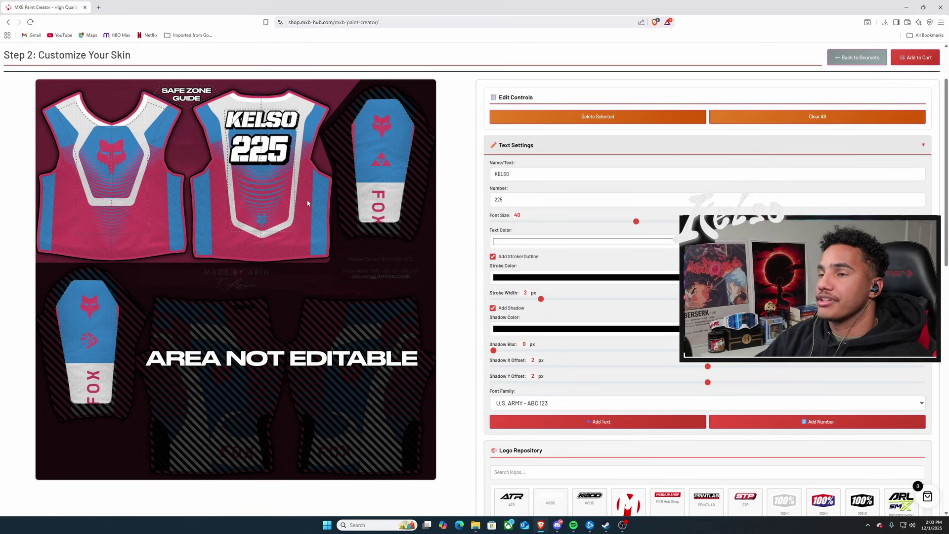
{"action": "left_click", "coordinate": [267, 154]}
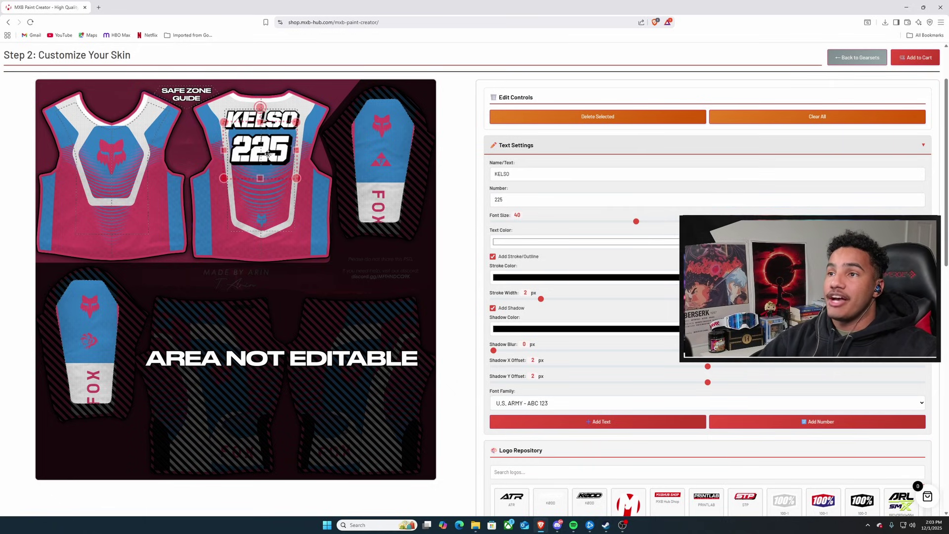
{"action": "left_click_drag", "start_coordinate": [267, 154], "coordinate": [268, 153]}
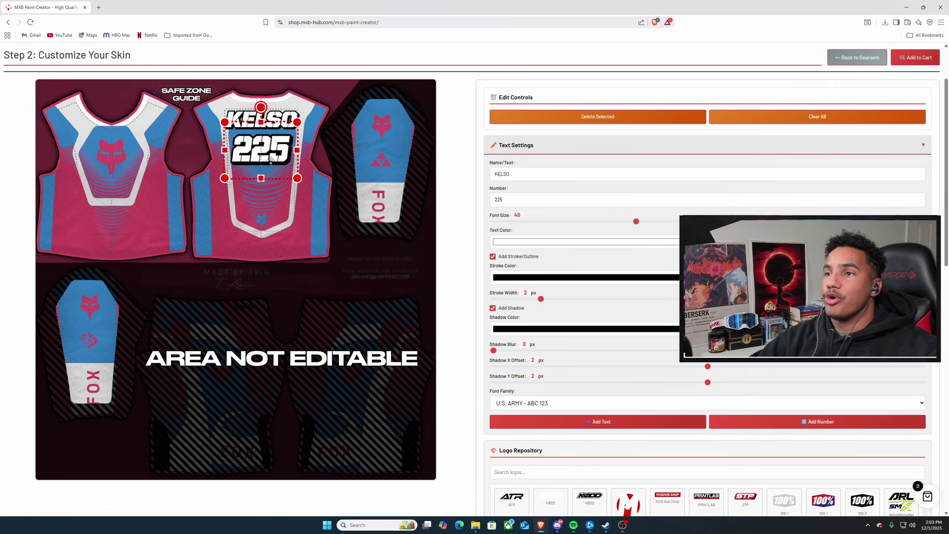
{"action": "left_click", "coordinate": [294, 231]}
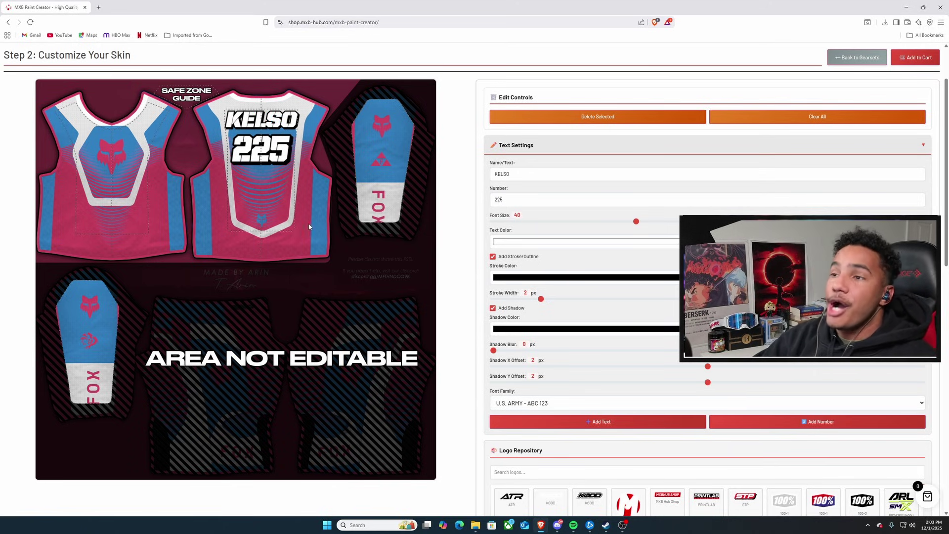
Add the blue OF logo and move and rotate it onto the upper left front panel.
{"action": "scroll", "coordinate": [582, 327], "scroll_direction": "down", "scroll_amount": 4}
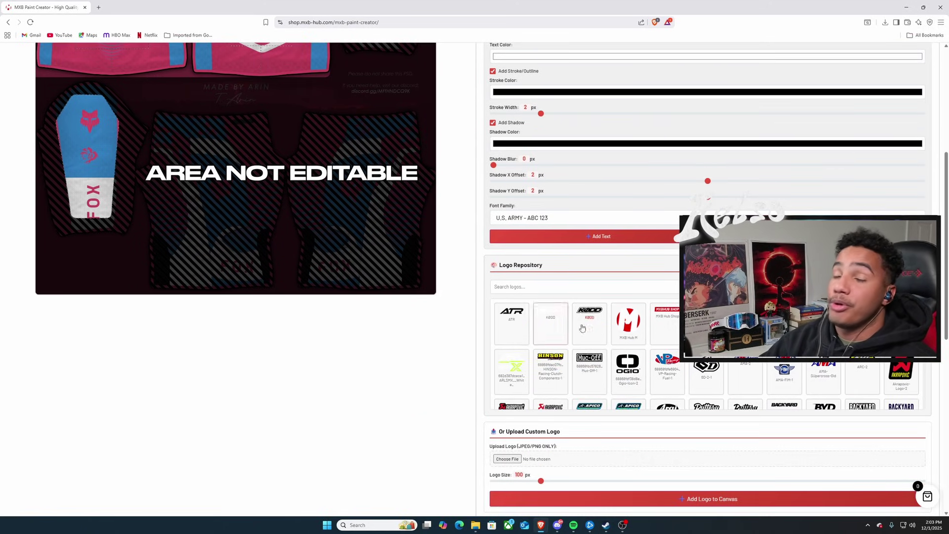
{"action": "left_click", "coordinate": [795, 366]}
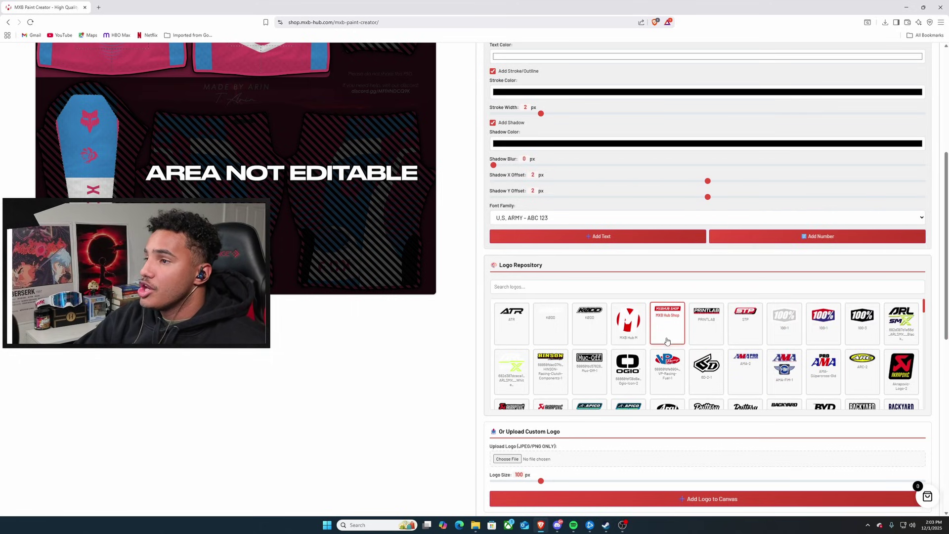
{"action": "scroll", "coordinate": [668, 343], "scroll_direction": "down", "scroll_amount": 5}
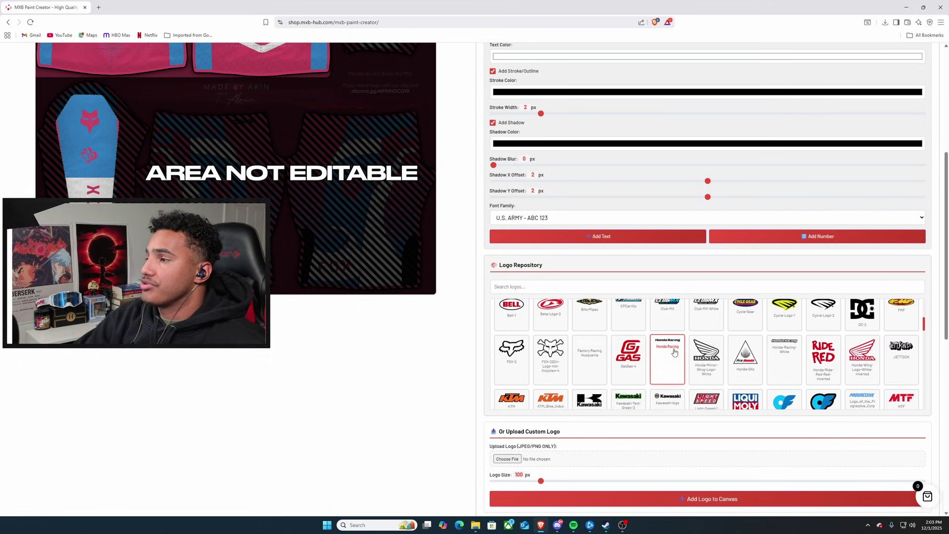
{"action": "scroll", "coordinate": [674, 352], "scroll_direction": "up", "scroll_amount": 5}
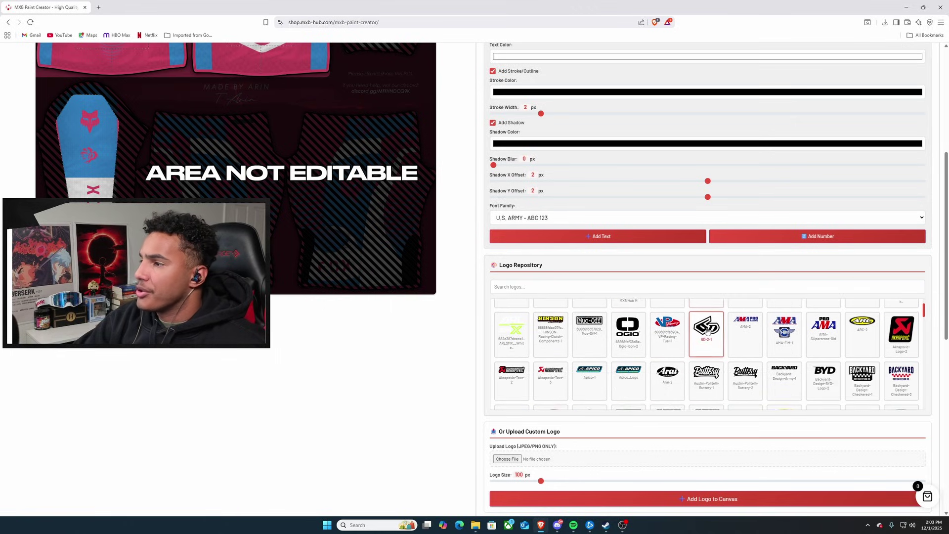
{"action": "scroll", "coordinate": [706, 330], "scroll_direction": "down", "scroll_amount": 3}
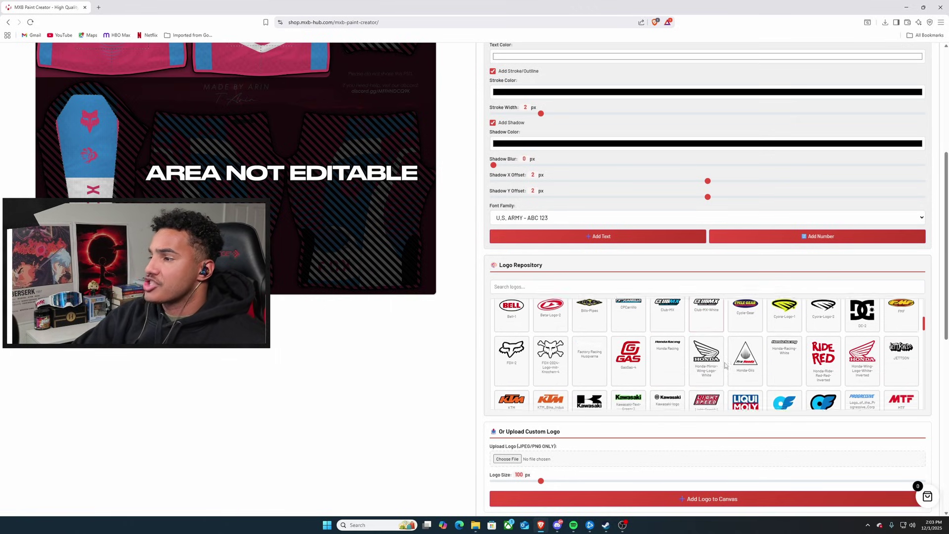
{"action": "scroll", "coordinate": [731, 363], "scroll_direction": "down", "scroll_amount": 3}
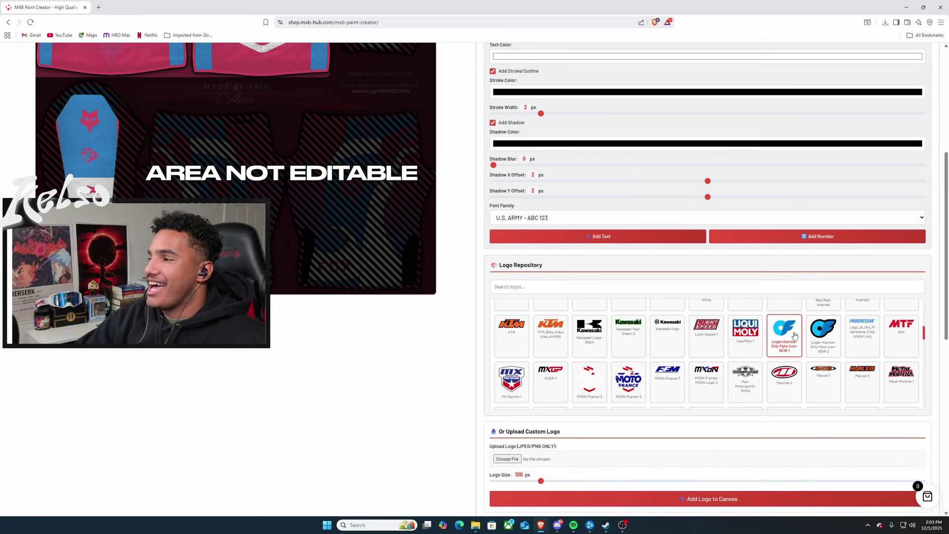
{"action": "left_click", "coordinate": [823, 336]}
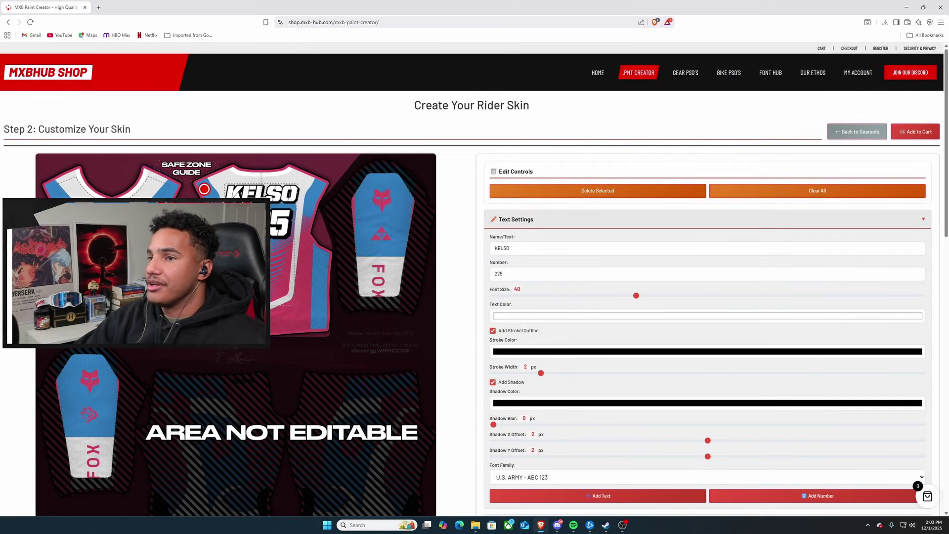
{"action": "scroll", "coordinate": [593, 324], "scroll_direction": "down", "scroll_amount": 5}
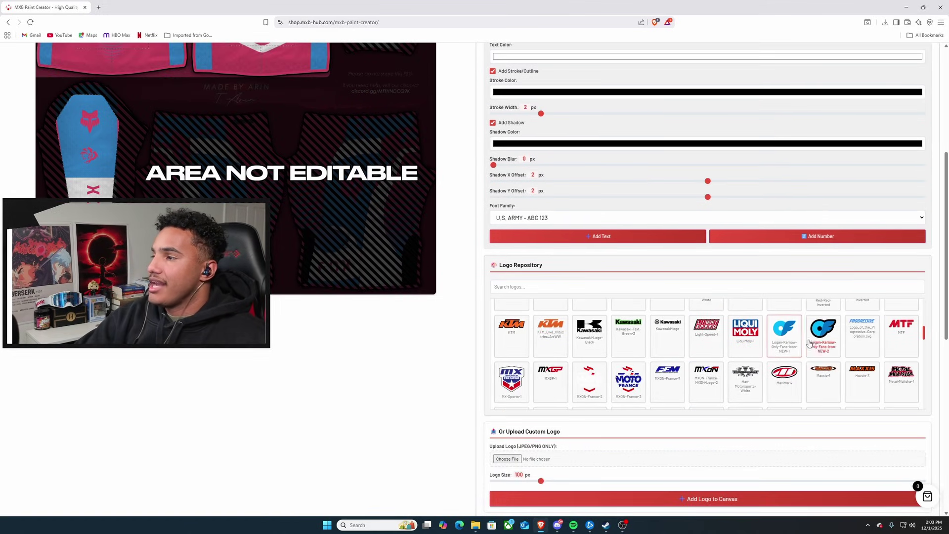
{"action": "left_click", "coordinate": [823, 336]}
{"action": "left_click_drag", "start_coordinate": [196, 187], "coordinate": [185, 191]}
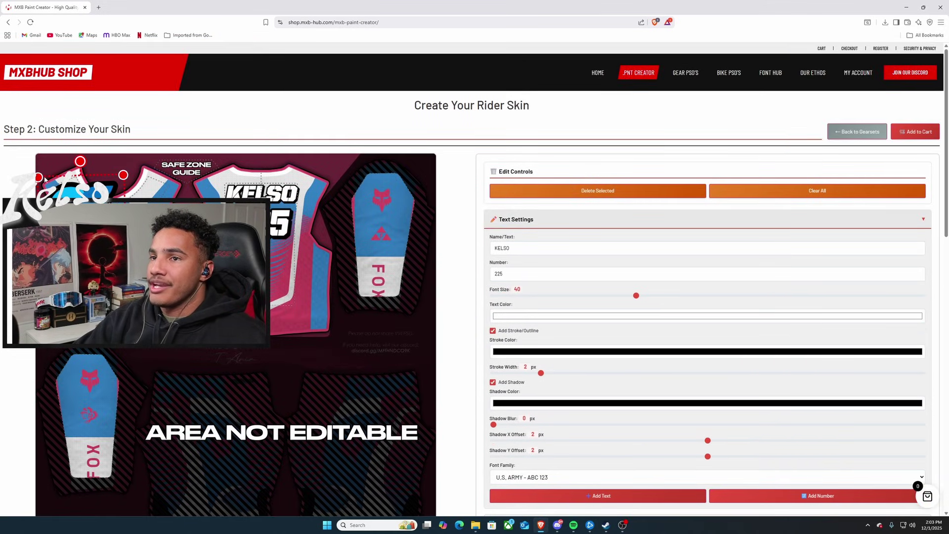
{"action": "left_click_drag", "start_coordinate": [82, 161], "coordinate": [69, 193]}
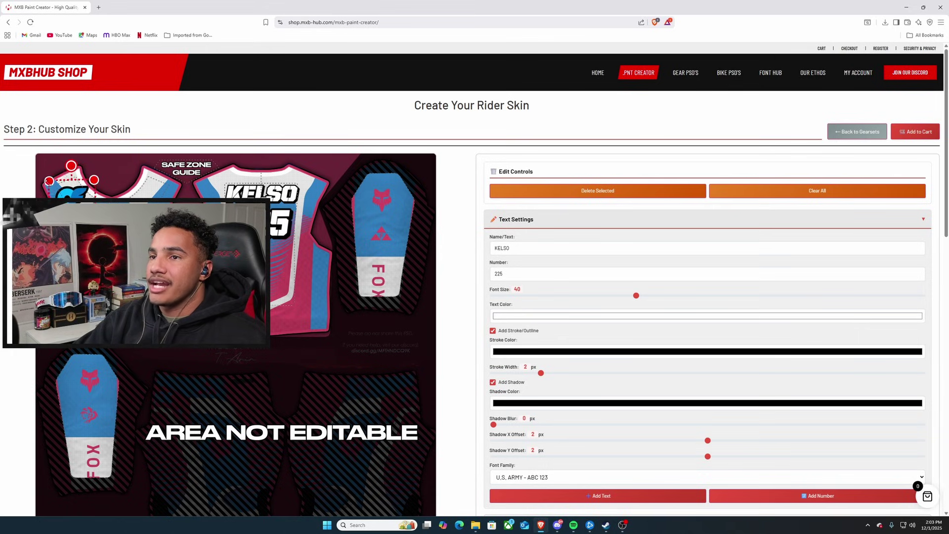
{"action": "left_click_drag", "start_coordinate": [57, 192], "coordinate": [60, 192]}
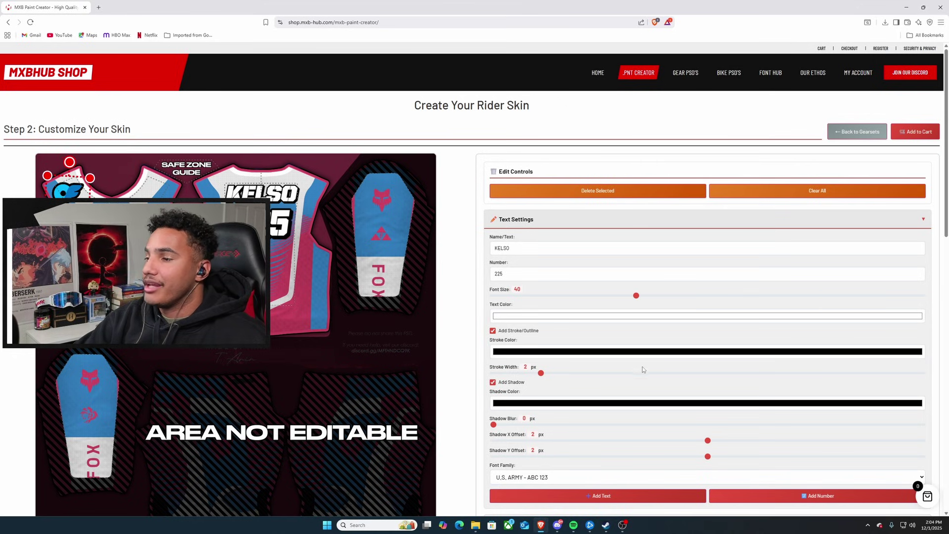
Tilt the American flag at the top of the sleeve slightly clockwise.
{"action": "scroll", "coordinate": [431, 344], "scroll_direction": "down", "scroll_amount": 4}
{"action": "scroll", "coordinate": [432, 344], "scroll_direction": "up", "scroll_amount": 4}
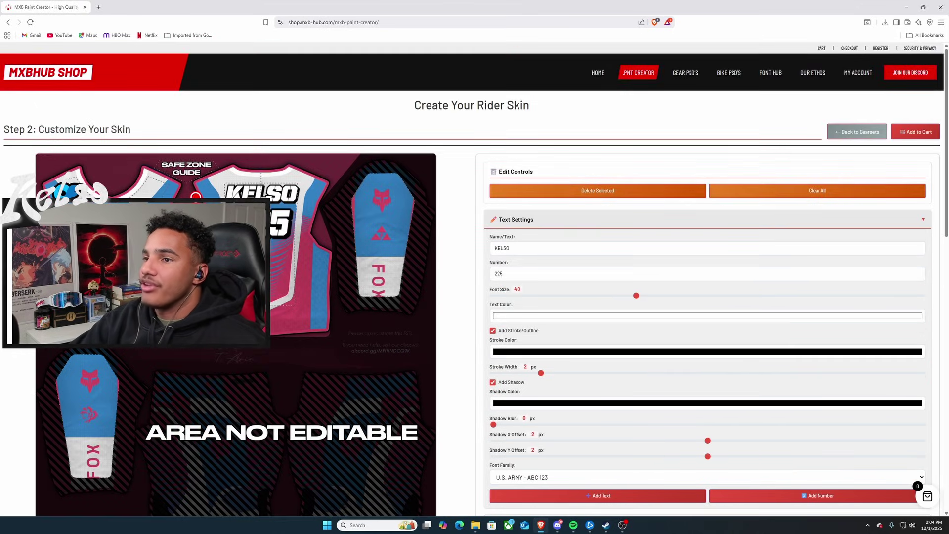
{"action": "left_click", "coordinate": [401, 223]}
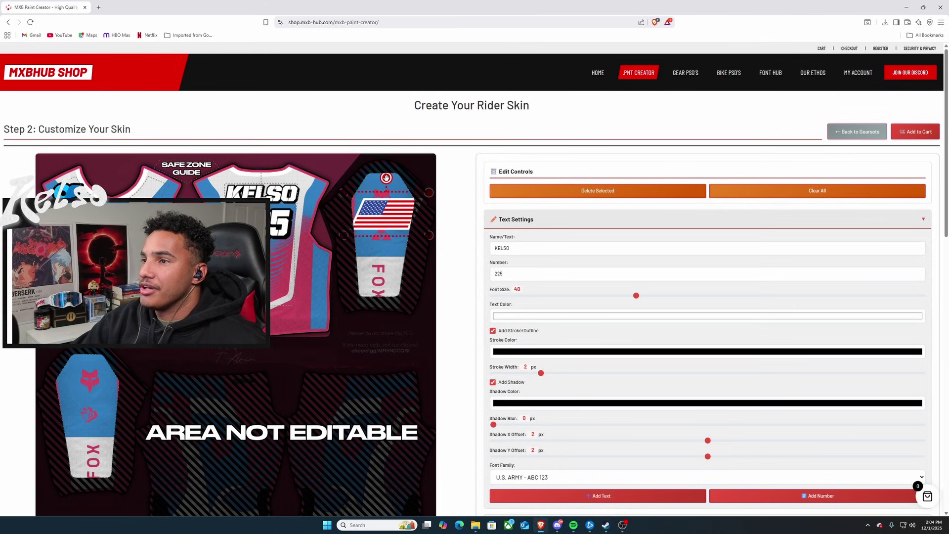
{"action": "mouse_move", "coordinate": [386, 178]}
{"action": "left_mouse_down"}
{"action": "mouse_move", "coordinate": [397, 192]}
{"action": "mouse_move", "coordinate": [367, 174]}
{"action": "mouse_move", "coordinate": [381, 183]}
{"action": "left_mouse_up"}
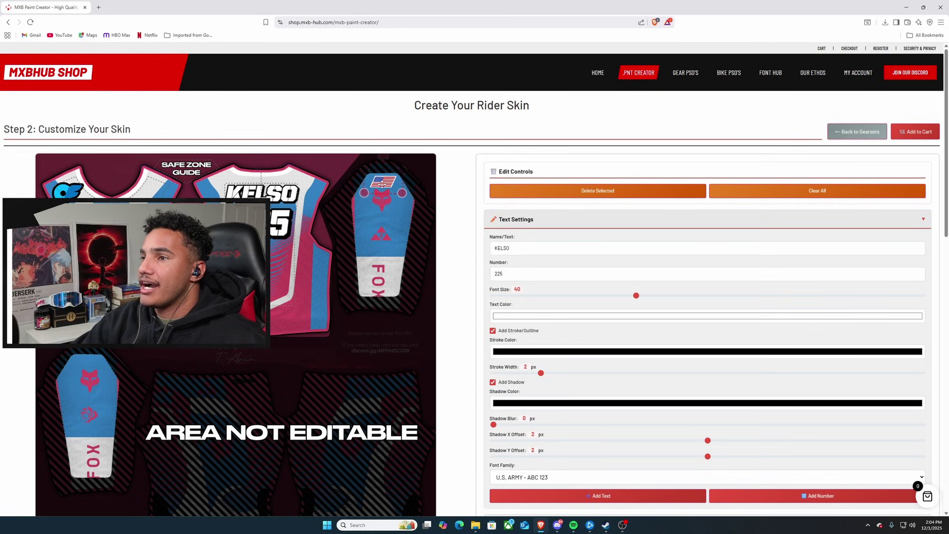
Add the HRC logo and drag it onto the sleeve.
{"action": "scroll", "coordinate": [381, 184], "scroll_direction": "down", "scroll_amount": 6}
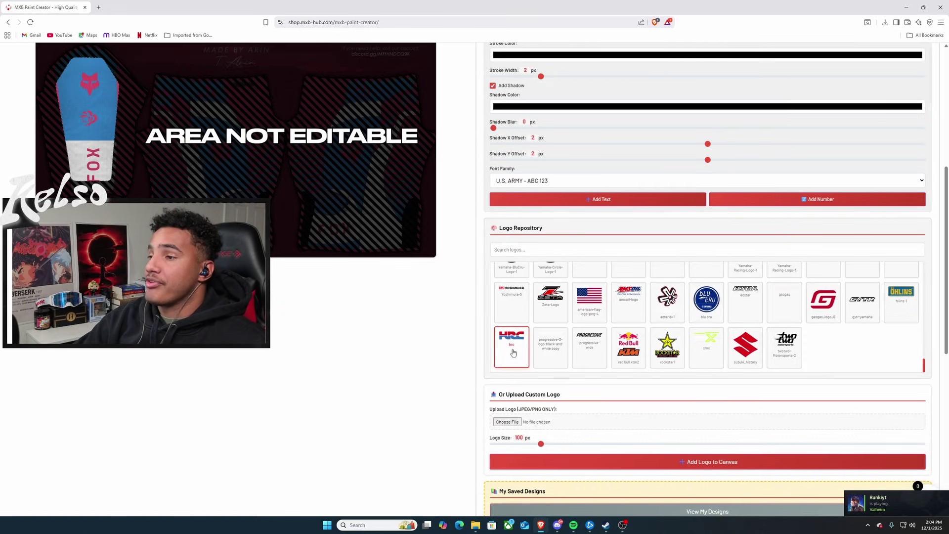
{"action": "left_click", "coordinate": [513, 352]}
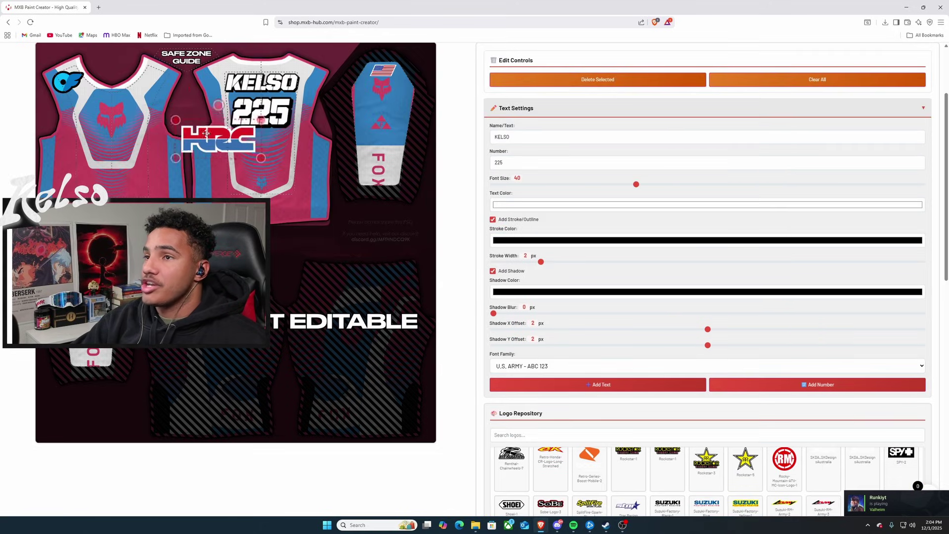
{"action": "left_click_drag", "start_coordinate": [206, 133], "coordinate": [249, 147]}
Place the uploaded EZ MODE logo, somodeupside.png, on the jersey.
{"action": "scroll", "coordinate": [701, 341], "scroll_direction": "down", "scroll_amount": 5}
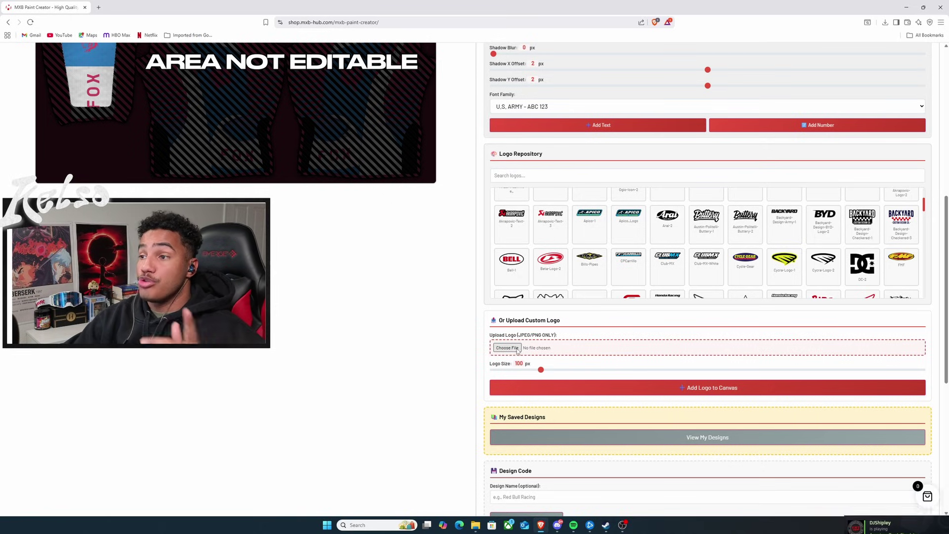
{"action": "scroll", "coordinate": [516, 350], "scroll_direction": "up", "scroll_amount": 4}
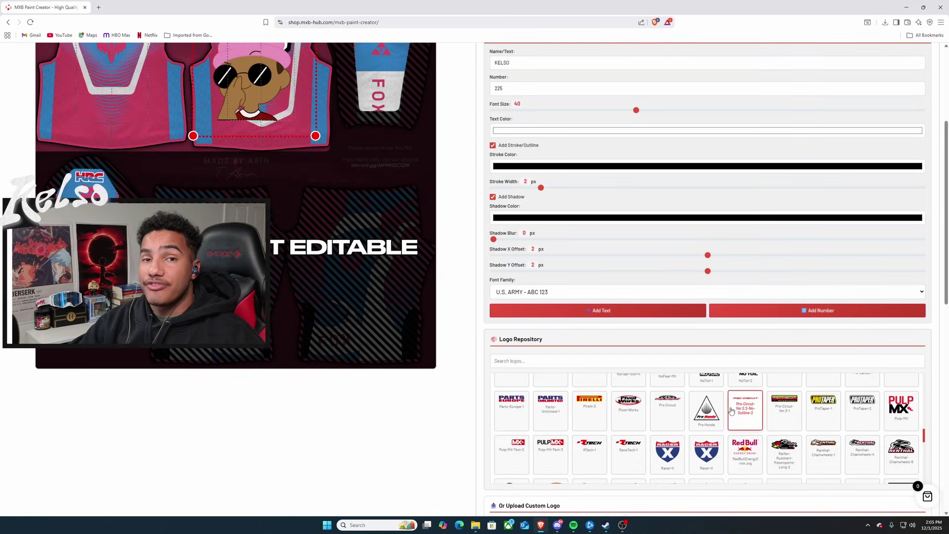
{"action": "scroll", "coordinate": [845, 445], "scroll_direction": "down", "scroll_amount": 10}
{"action": "scroll", "coordinate": [845, 476], "scroll_direction": "down", "scroll_amount": 6}
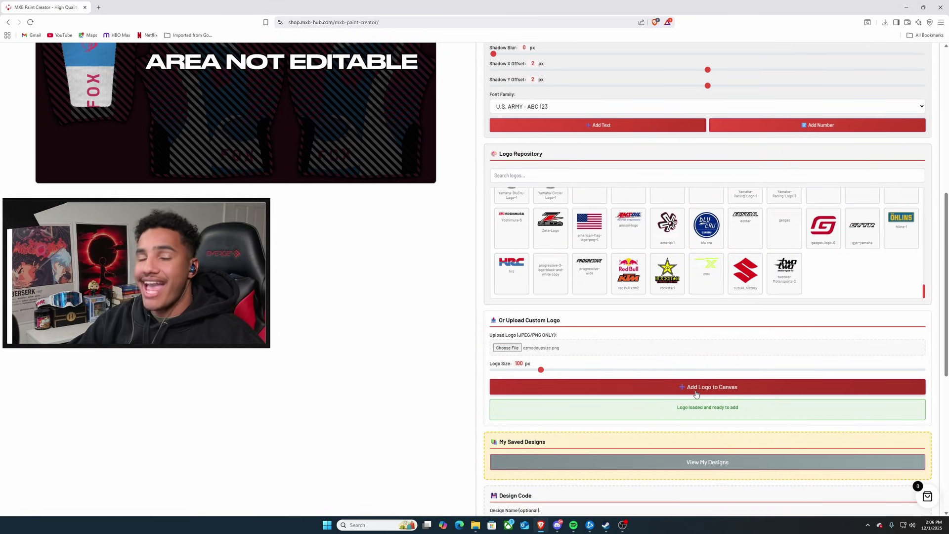
{"action": "left_click", "coordinate": [696, 391]}
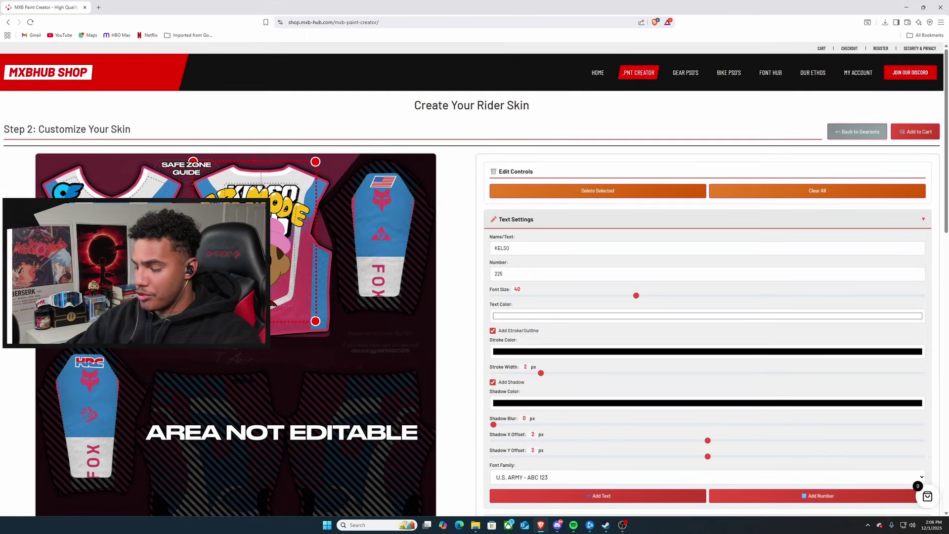
Move the EZ MODE logo onto the left jersey panel, clear of the 225 number.
{"action": "scroll", "coordinate": [668, 323], "scroll_direction": "down", "scroll_amount": 9}
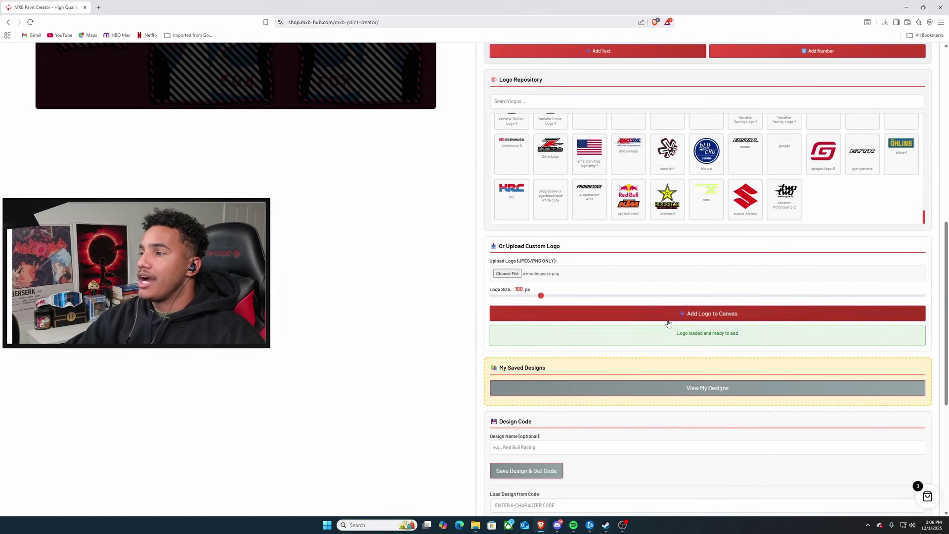
{"action": "left_click", "coordinate": [558, 311]}
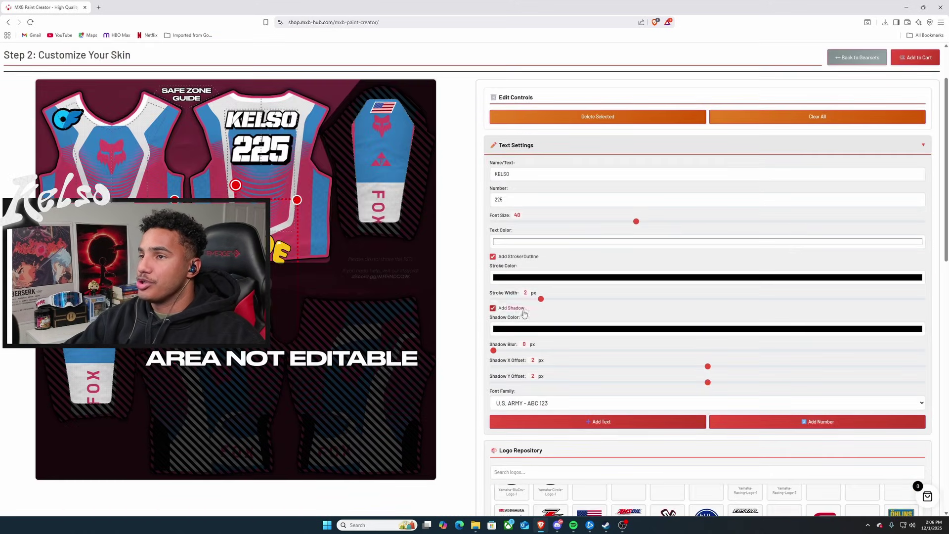
{"action": "left_click_drag", "start_coordinate": [236, 208], "coordinate": [274, 106]}
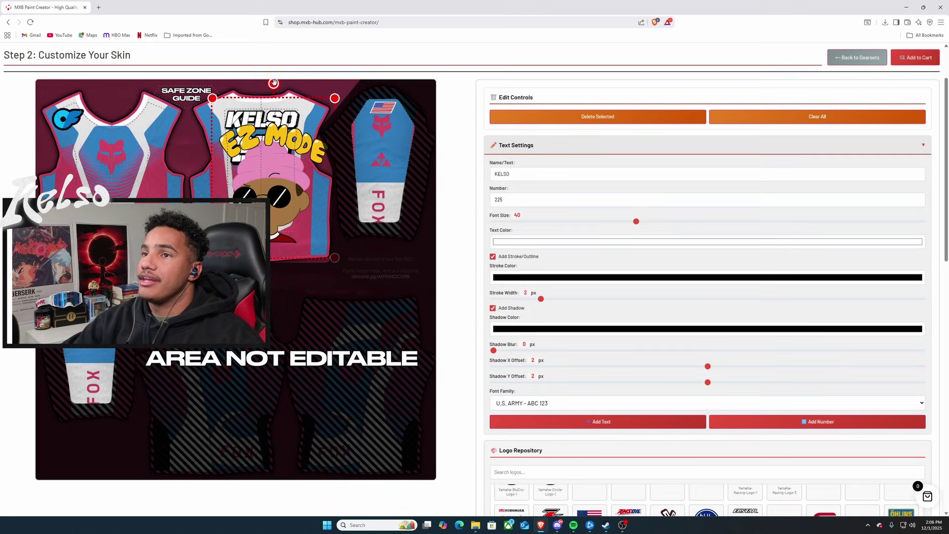
{"action": "left_click_drag", "start_coordinate": [213, 104], "coordinate": [157, 114]}
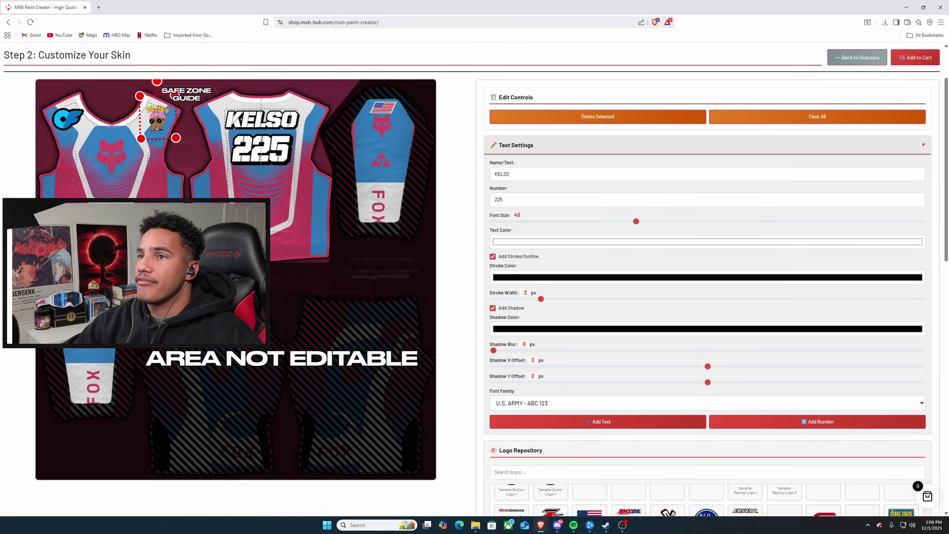
Add the Ride Red logo and position it slightly tilted under 225.
{"action": "scroll", "coordinate": [786, 415], "scroll_direction": "down", "scroll_amount": 3}
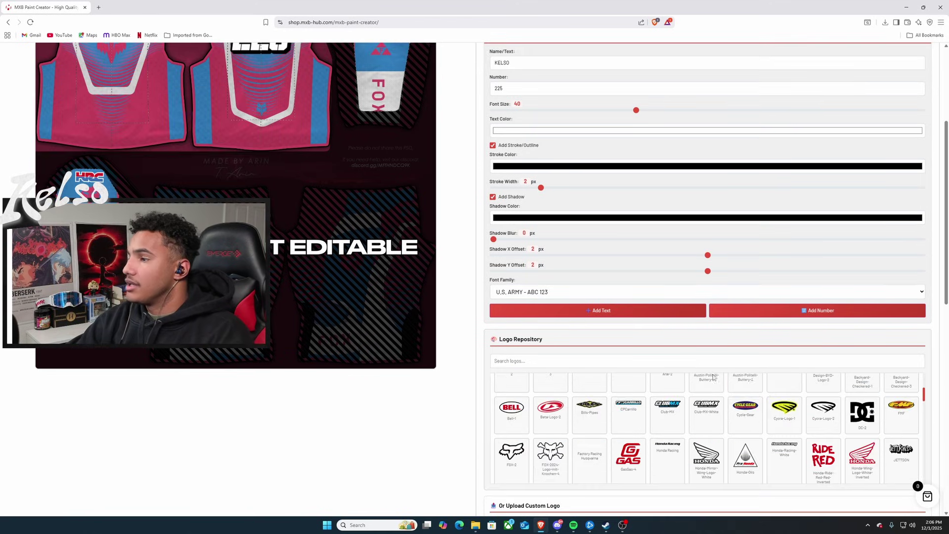
{"action": "left_click", "coordinate": [822, 464]}
{"action": "scroll", "coordinate": [238, 197], "scroll_direction": "up", "scroll_amount": 3}
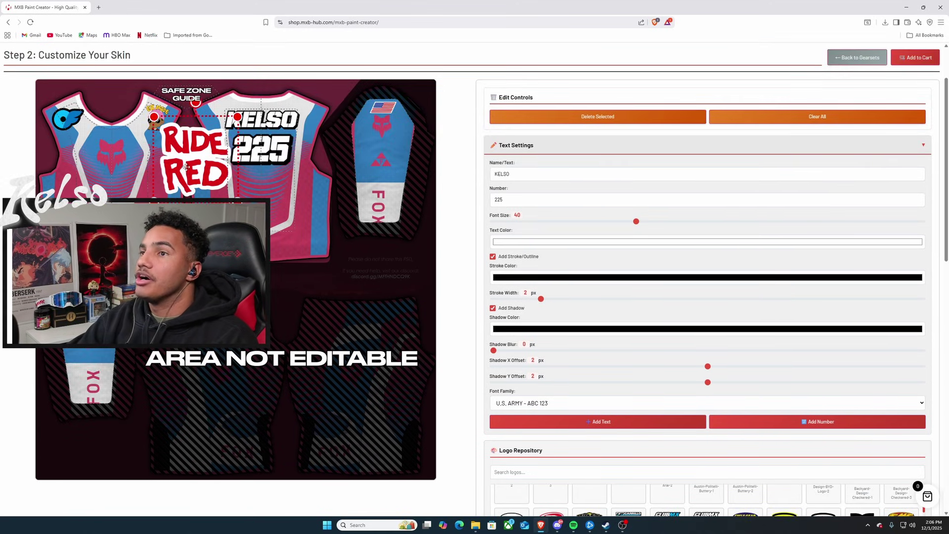
{"action": "left_click_drag", "start_coordinate": [183, 158], "coordinate": [266, 194]}
{"action": "left_click_drag", "start_coordinate": [276, 134], "coordinate": [289, 173]}
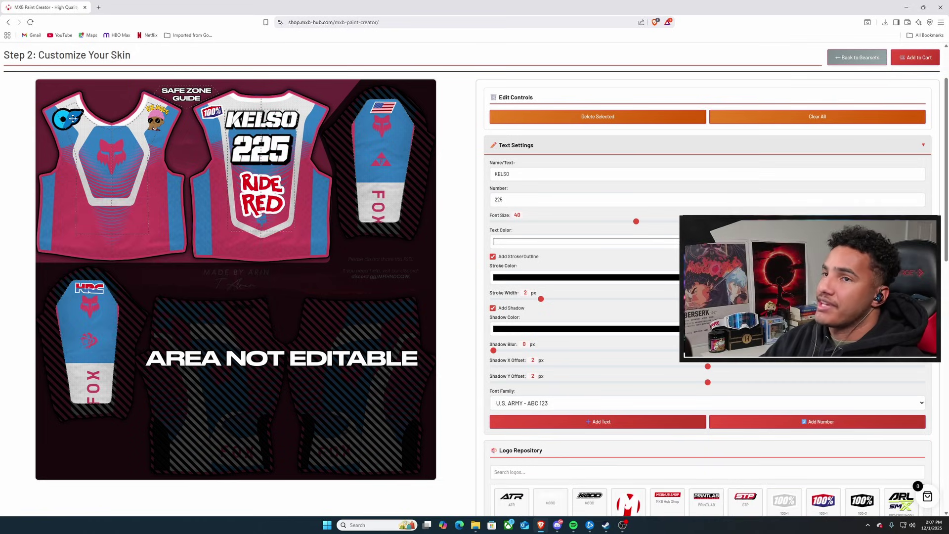
Select the 100% logo beside KELSO to review the front layout.
{"action": "left_click", "coordinate": [271, 131]}
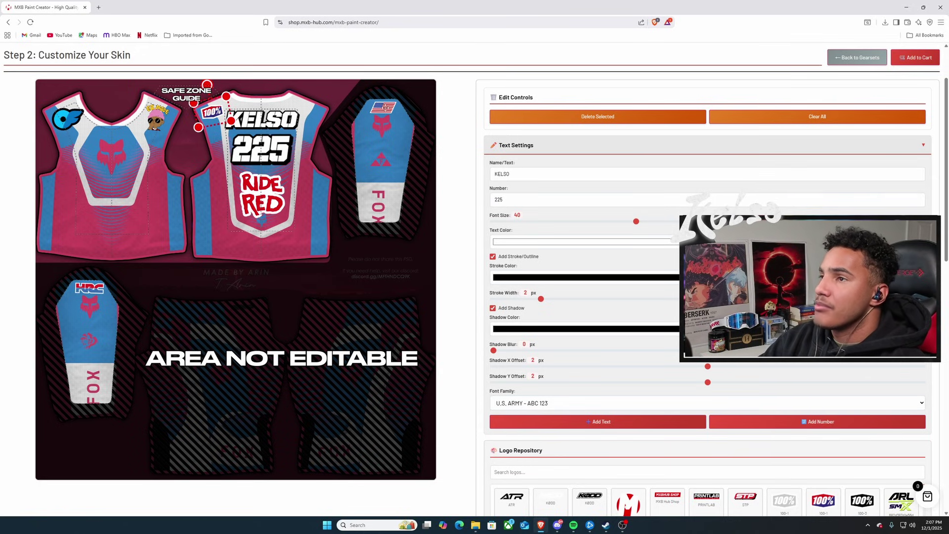
{"action": "scroll", "coordinate": [791, 395], "scroll_direction": "down", "scroll_amount": 3}
{"action": "scroll", "coordinate": [886, 437], "scroll_direction": "up", "scroll_amount": 1}
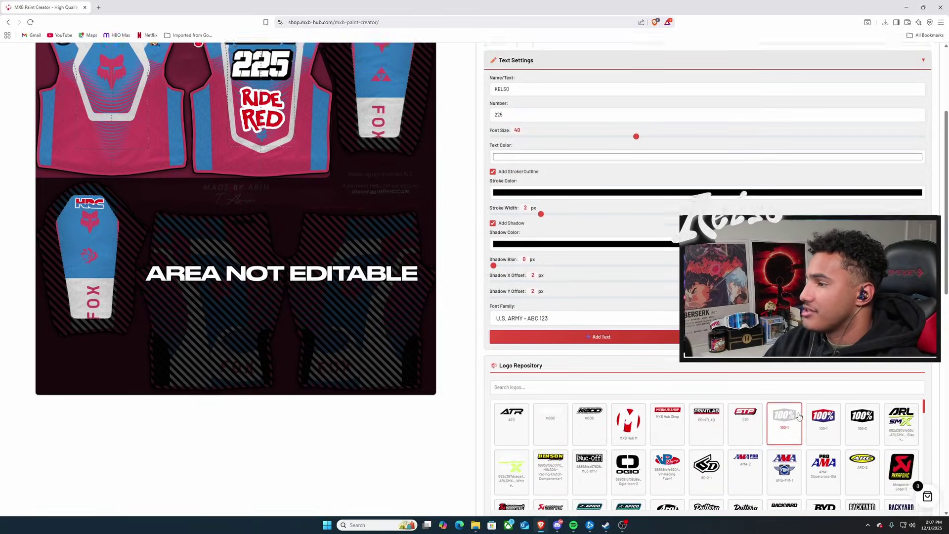
{"action": "scroll", "coordinate": [644, 365], "scroll_direction": "down", "scroll_amount": 10}
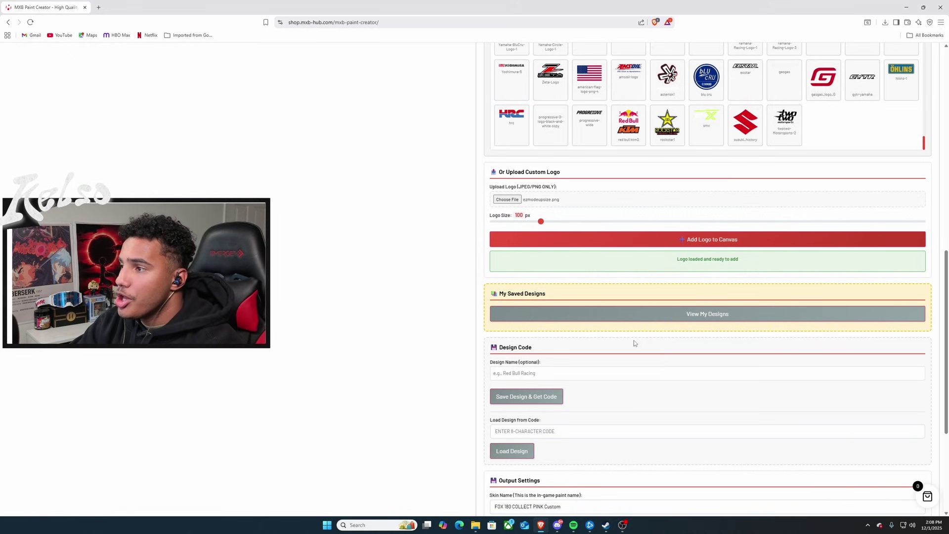
Name the design 'K', save it to get the design code, and dismiss the alert.
{"action": "scroll", "coordinate": [623, 341], "scroll_direction": "down", "scroll_amount": 1}
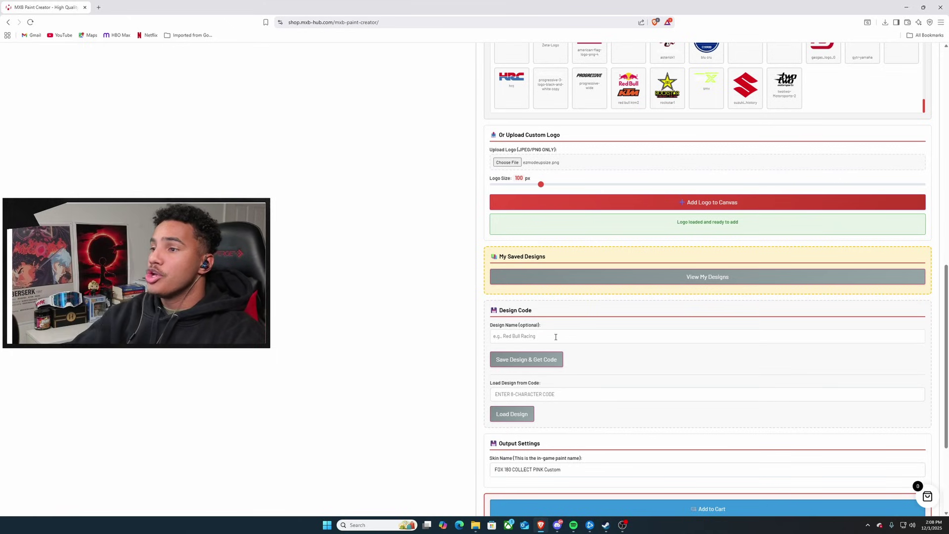
{"action": "left_click", "coordinate": [556, 336]}
{"action": "type", "text": "Kelsoo"}
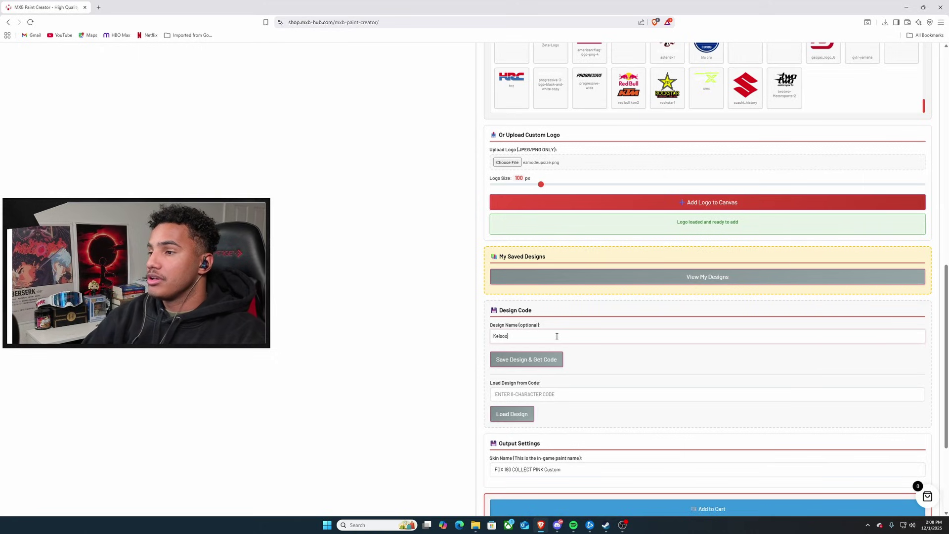
{"action": "left_click", "coordinate": [525, 364]}
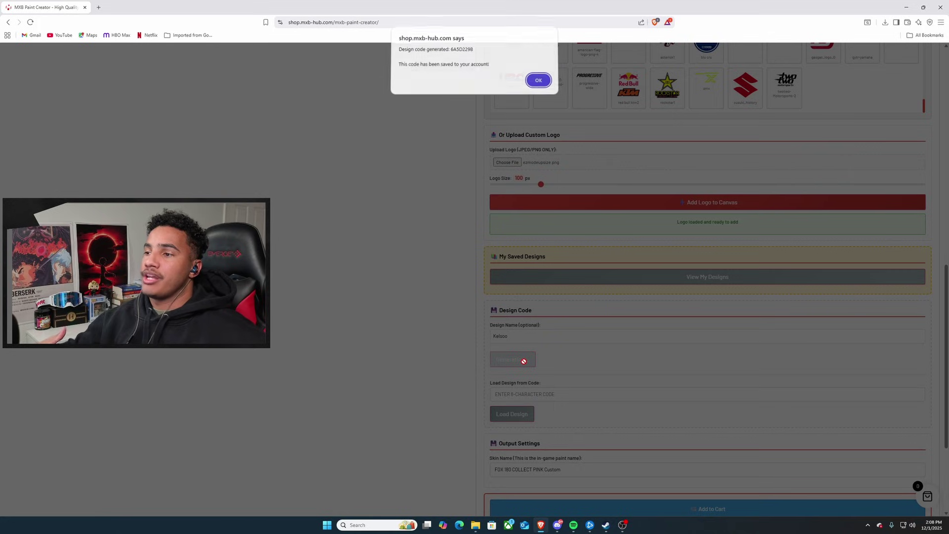
{"action": "left_click", "coordinate": [537, 82]}
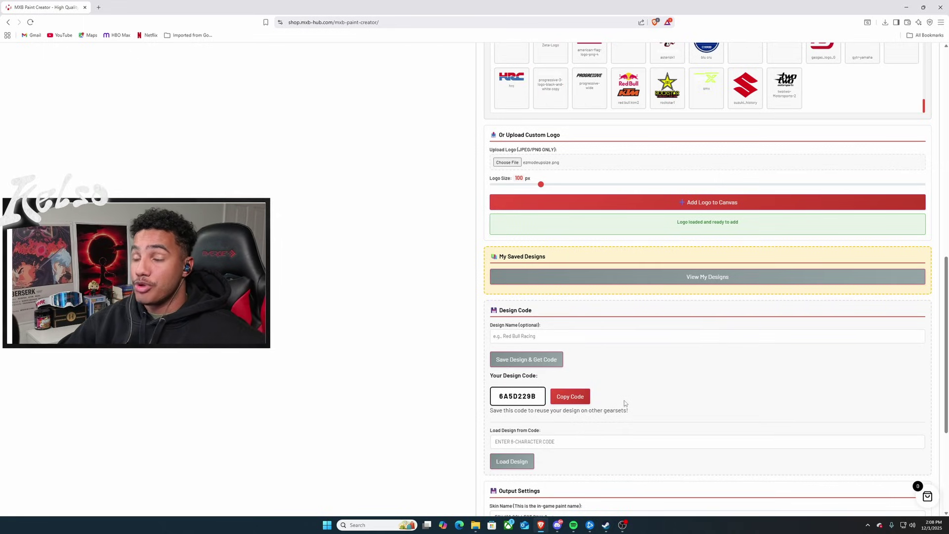
{"action": "scroll", "coordinate": [628, 399], "scroll_direction": "down", "scroll_amount": 3}
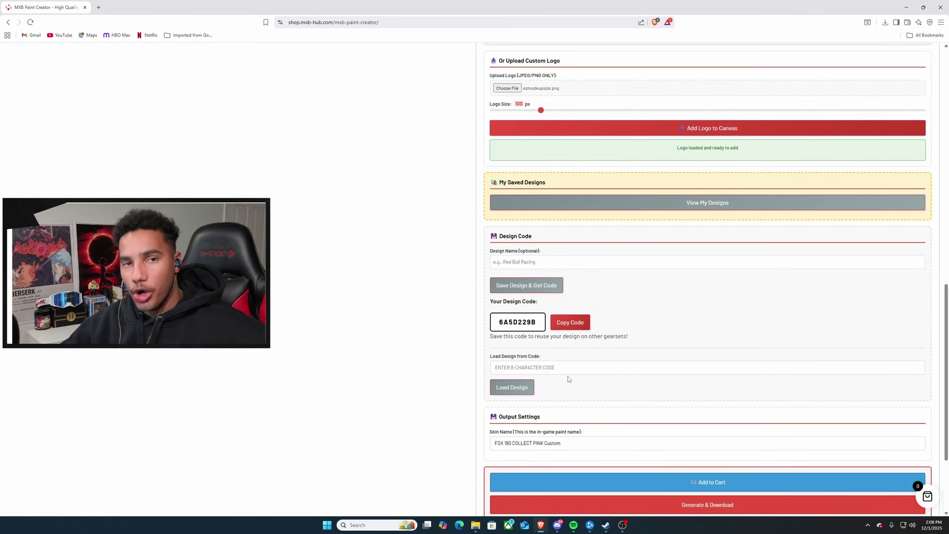
Rename the skin to 'Kelso Fox First' and add it to the cart.
{"action": "scroll", "coordinate": [571, 390], "scroll_direction": "down", "scroll_amount": 1}
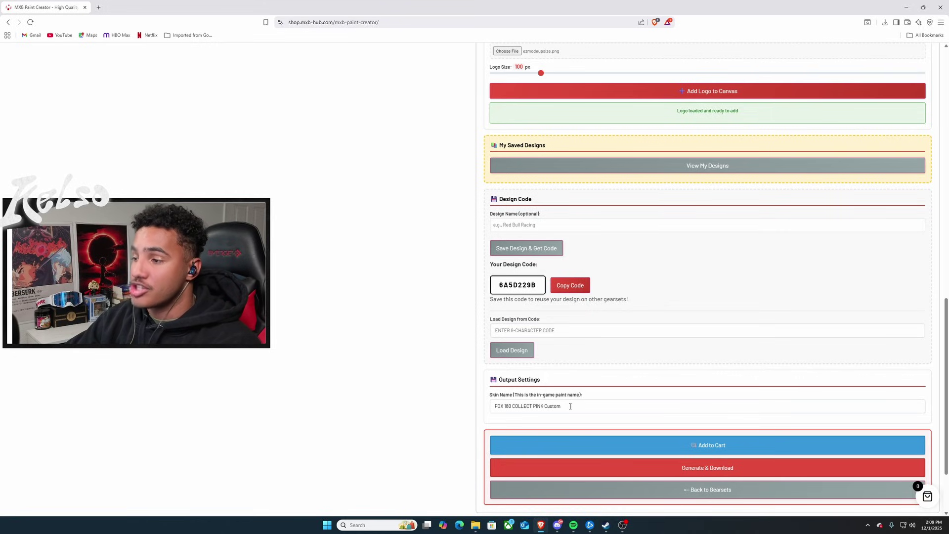
{"action": "left_click_drag", "start_coordinate": [569, 406], "coordinate": [458, 403]}
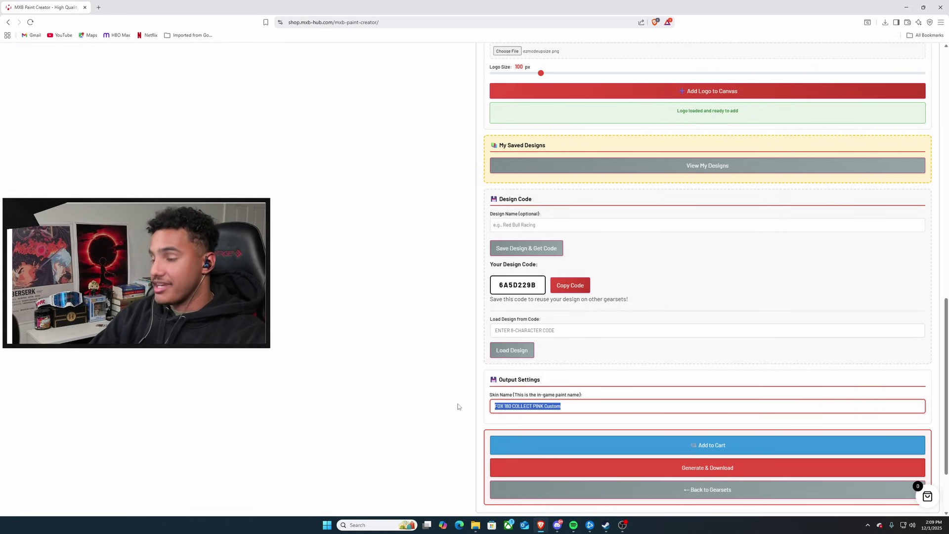
{"action": "type", "text": "Kelso"}
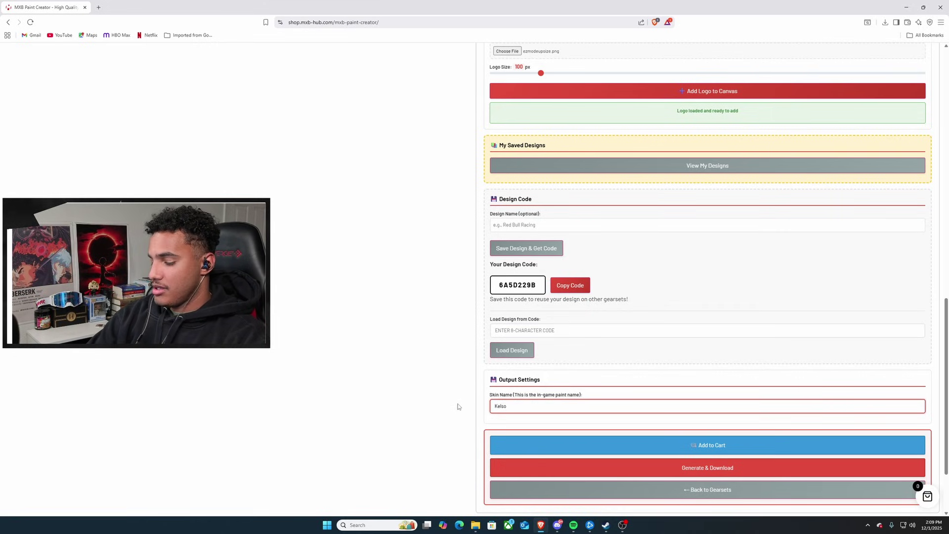
{"action": "type", "text": " Fox Firs"}
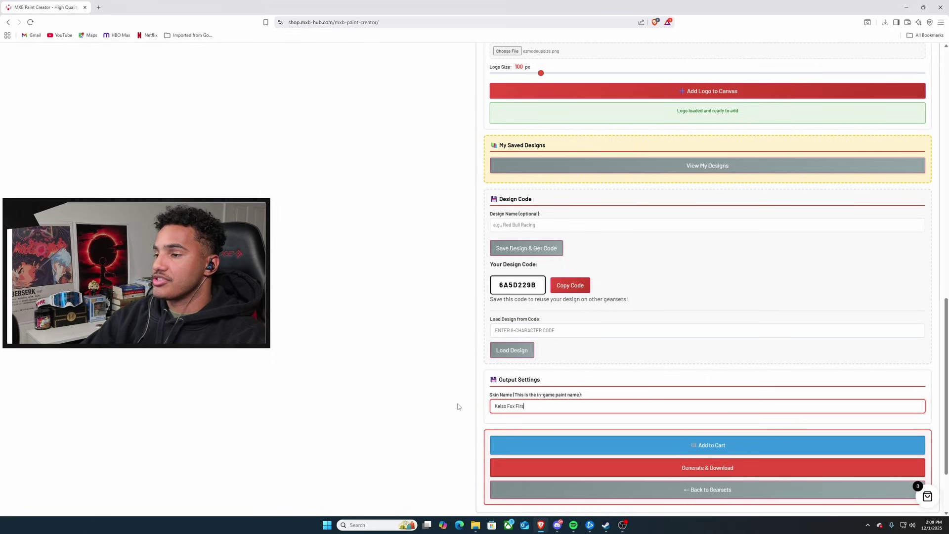
{"action": "type", "text": "t"}
{"action": "scroll", "coordinate": [612, 418], "scroll_direction": "down", "scroll_amount": 1}
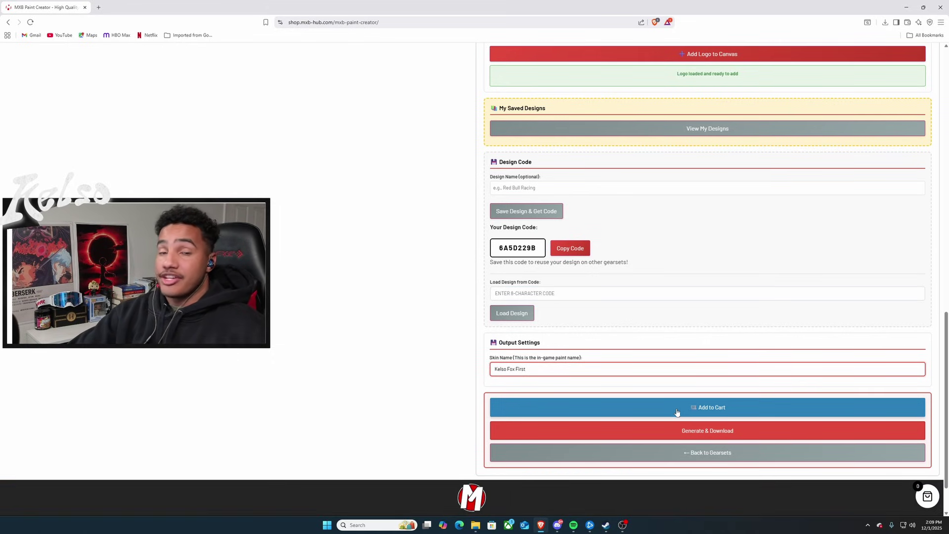
{"action": "left_click", "coordinate": [676, 411]}
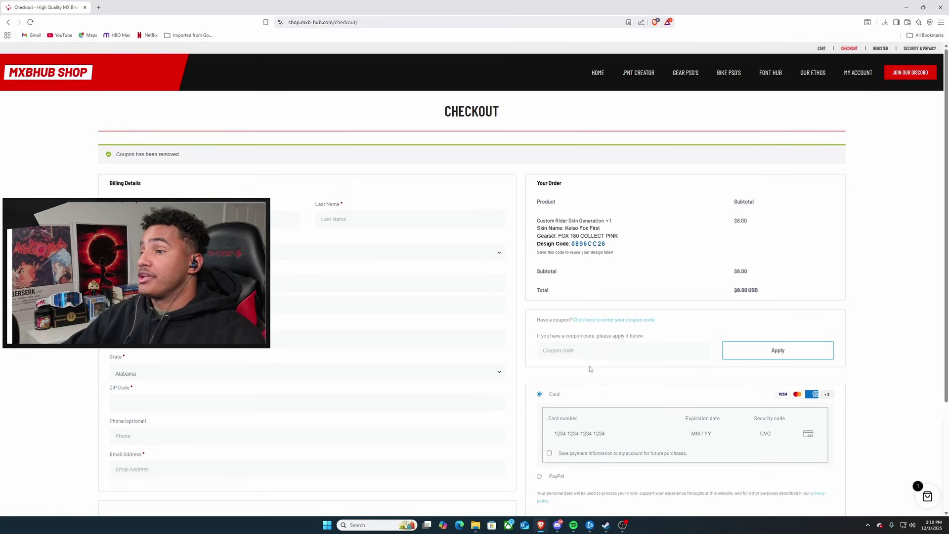
Enter a coupon code and apply it, bringing the order total to $0.00.
{"action": "left_click", "coordinate": [569, 349]}
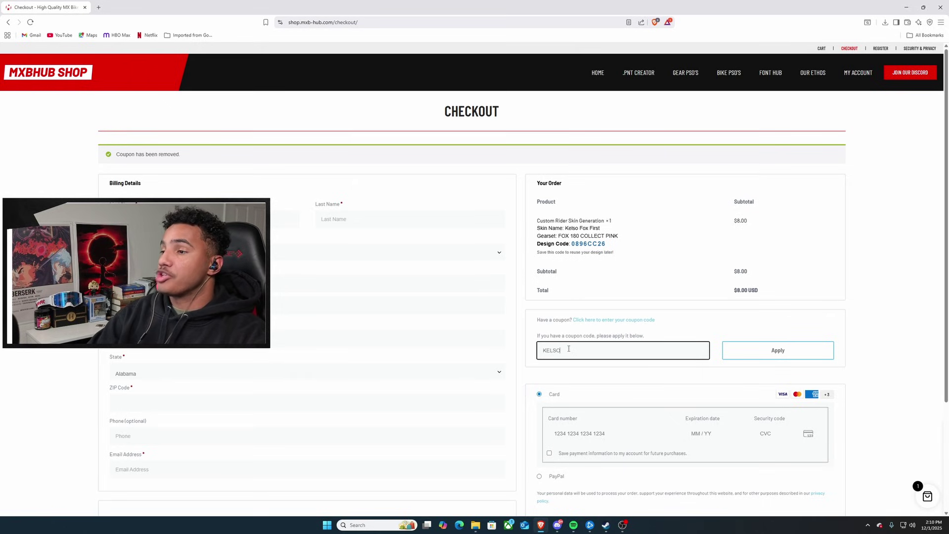
{"action": "left_click", "coordinate": [770, 357]}
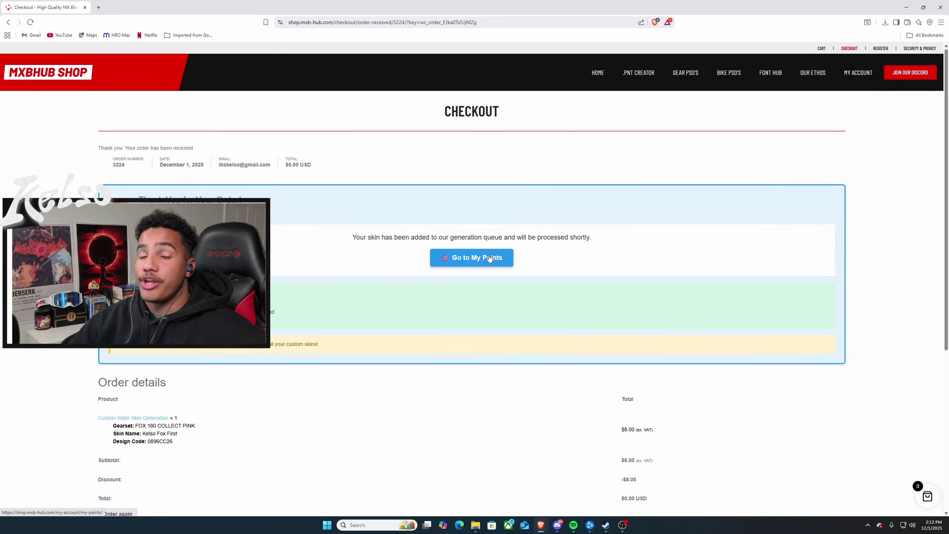
Once Kelso Fox First finishes generating in My Paints, save its 32.5 MB .pnt to Rider+/paints.
{"action": "left_click", "coordinate": [489, 258]}
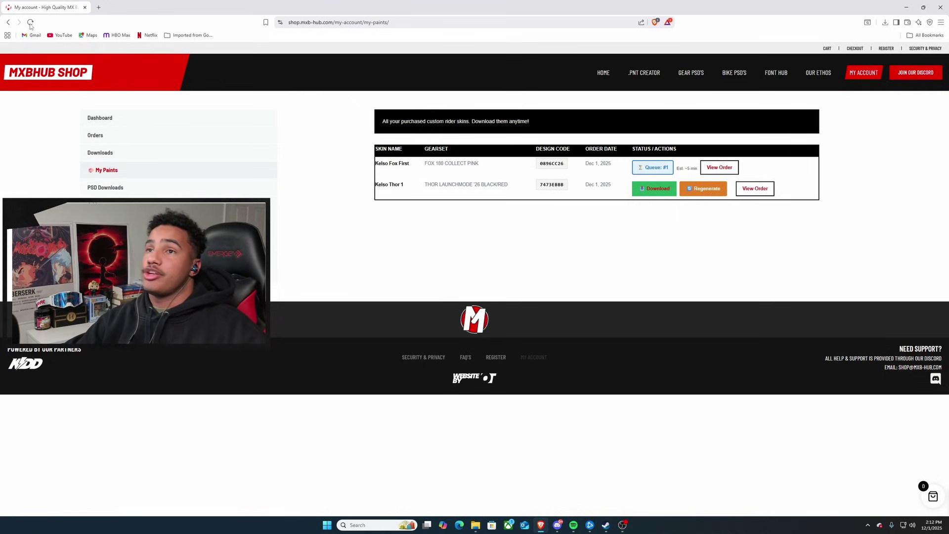
{"action": "left_click", "coordinate": [33, 25]}
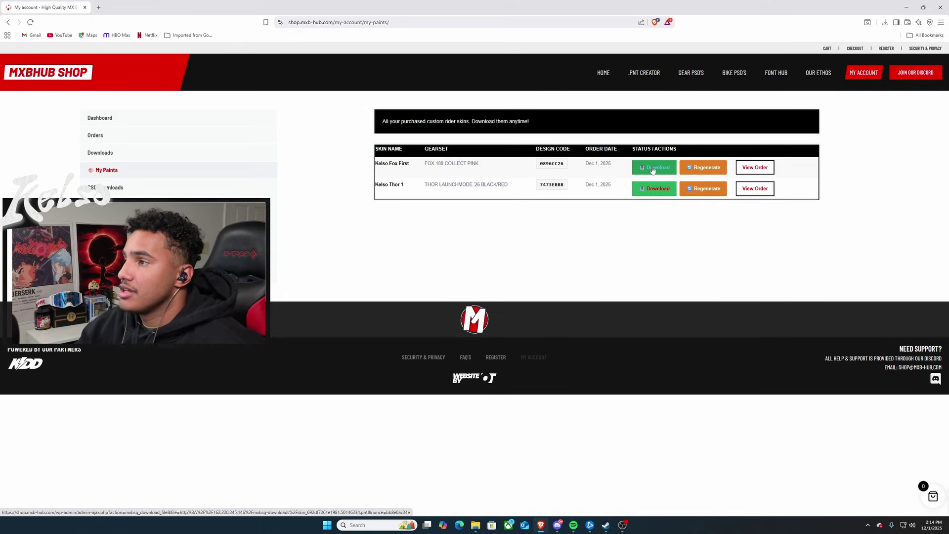
{"action": "left_click", "coordinate": [653, 169]}
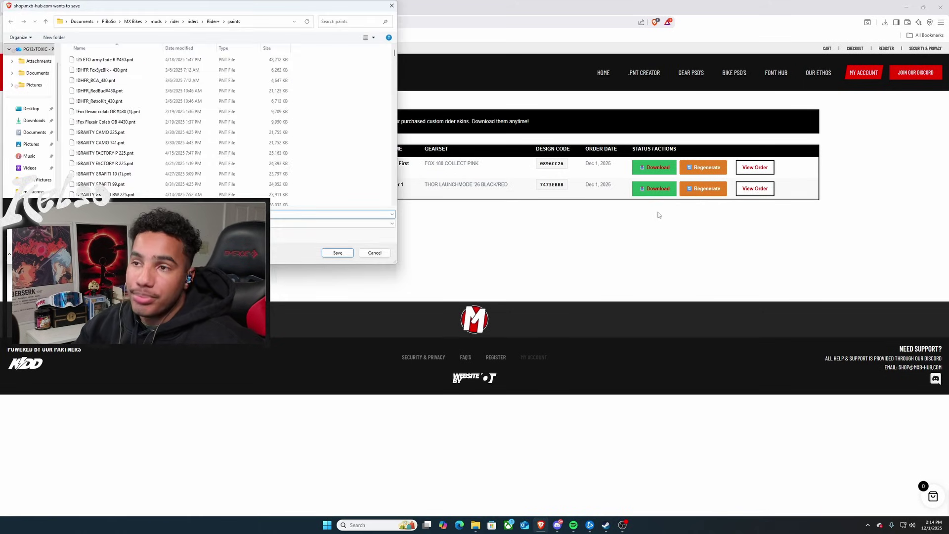
{"action": "left_click", "coordinate": [337, 253]}
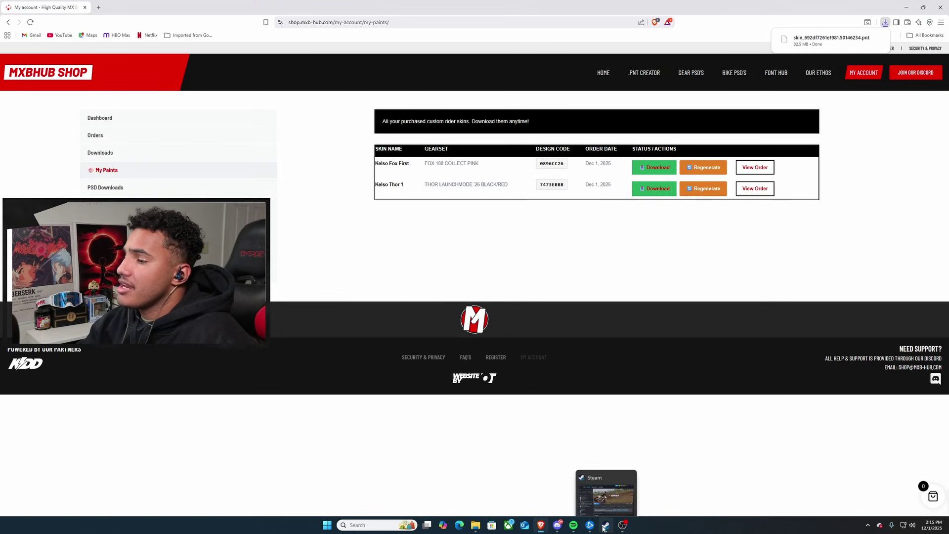
Bring the already-running MX Bikes game to the front.
{"action": "left_click", "coordinate": [606, 492]}
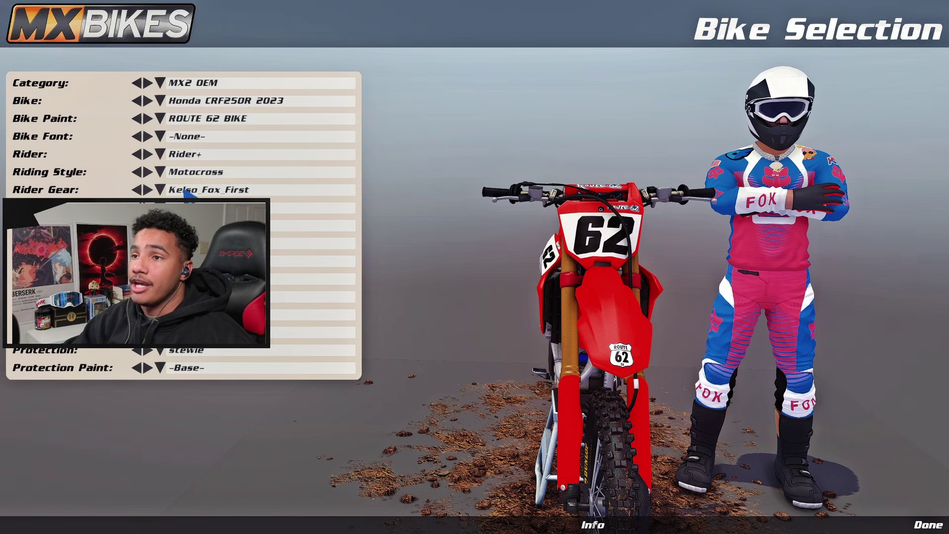